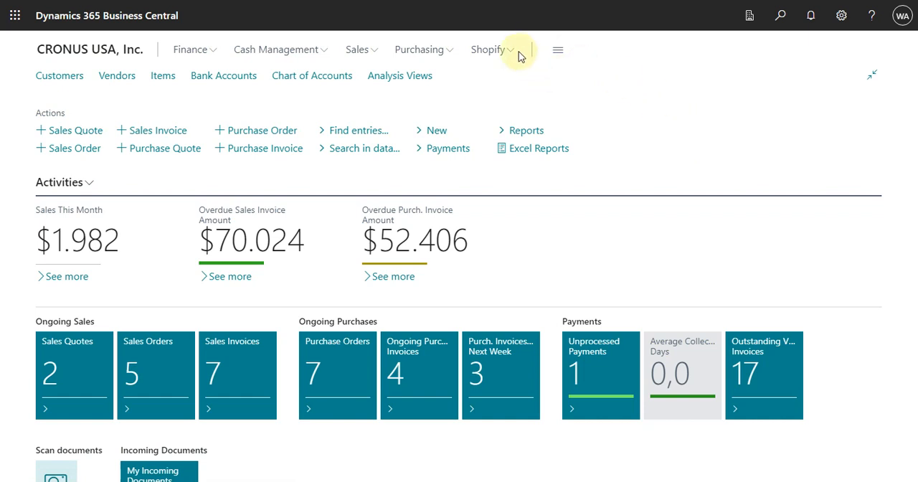
# - Open the UNIT PROD depreciation table card from the Fixed Assets setup among all role features
pyautogui.click(559, 51)
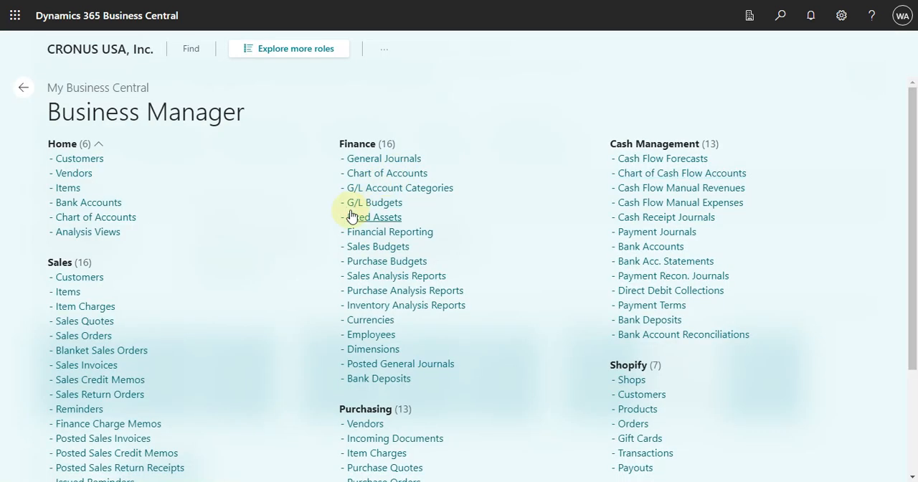
pyautogui.click(291, 53)
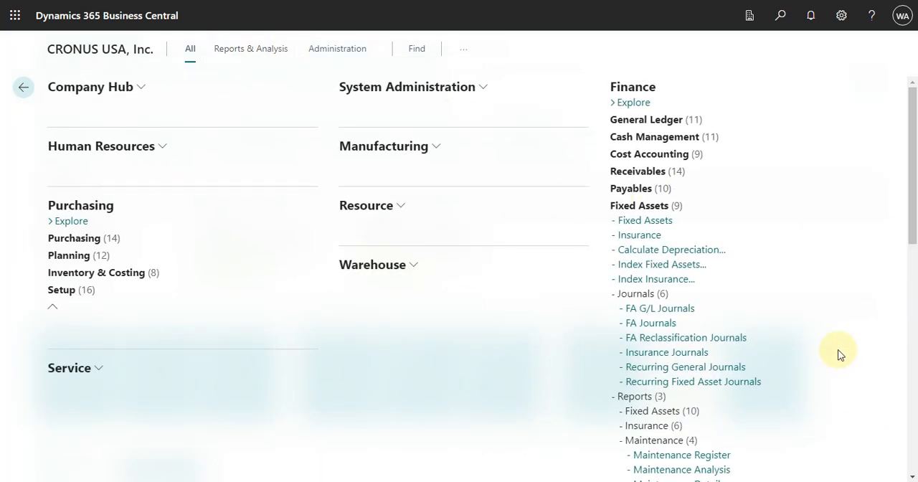
pyautogui.scroll(-3, 721, 338)
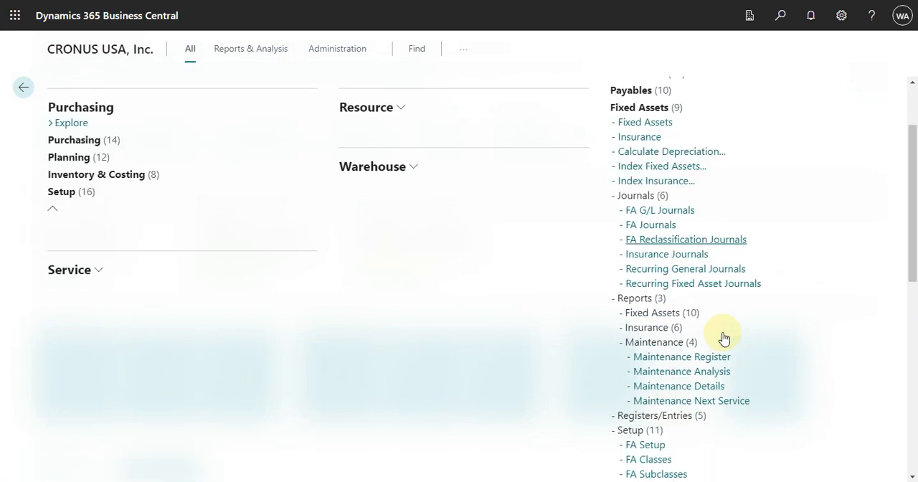
pyautogui.scroll(-3, 725, 344)
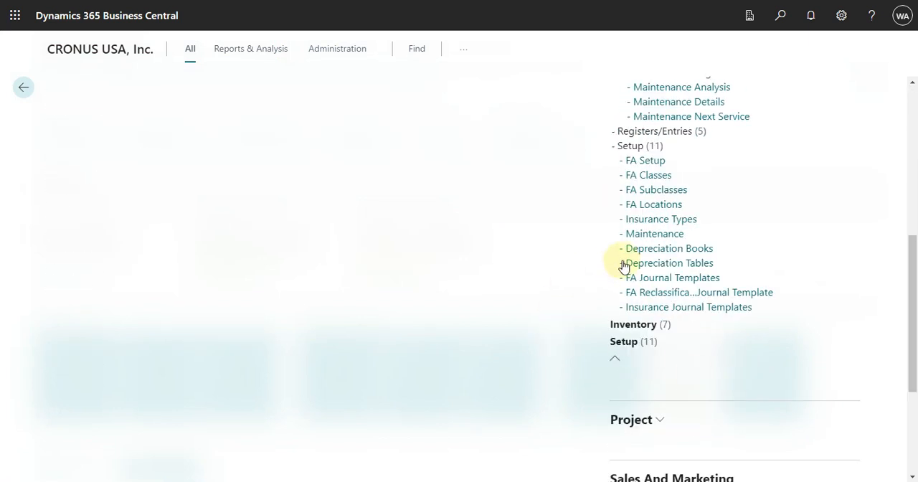
pyautogui.click(658, 265)
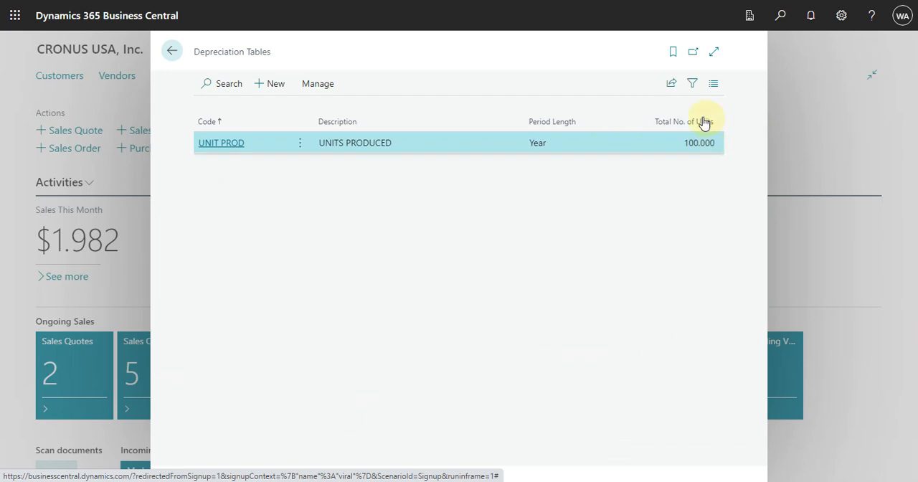
pyautogui.click(222, 143)
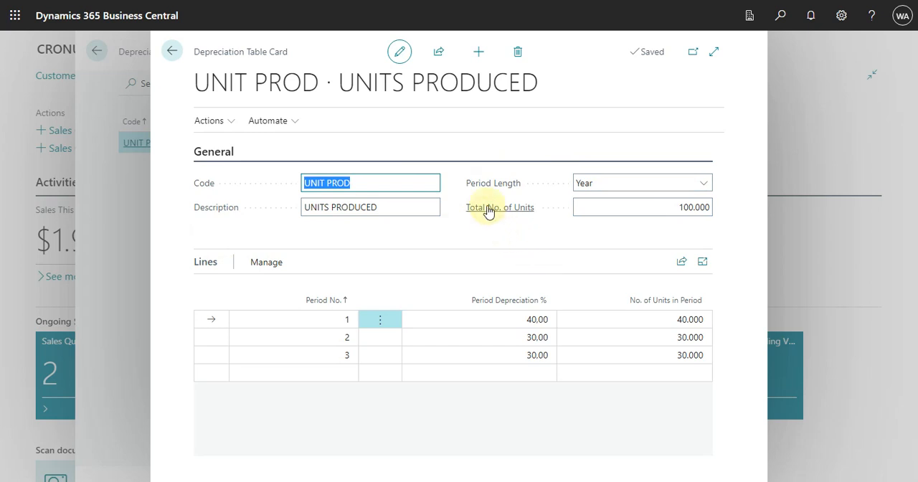
# - Review the depreciation percentages of periods 1 to 3 in the UNIT PROD table and return to the home page
pyautogui.moveTo(488, 211)
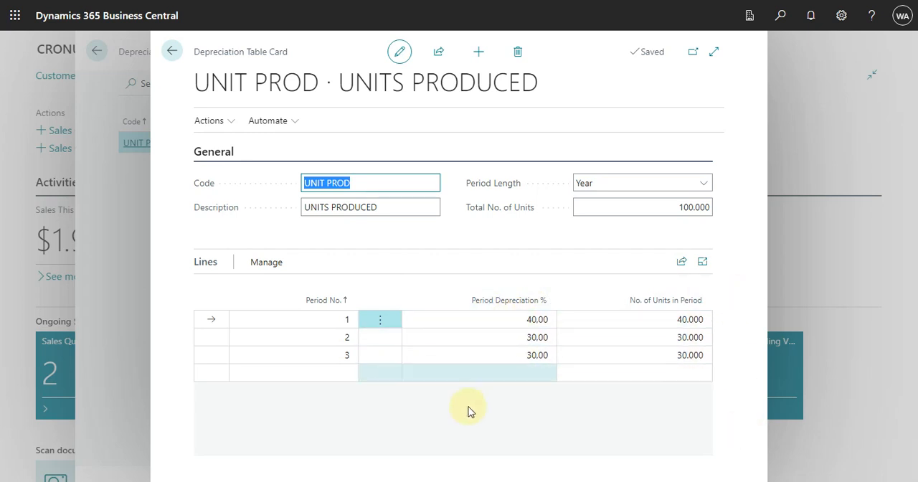
pyautogui.click(525, 322)
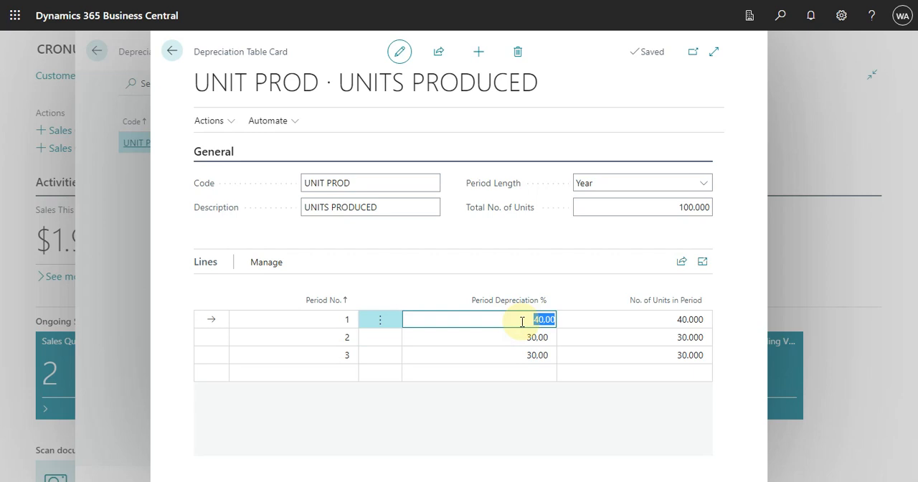
pyautogui.click(514, 338)
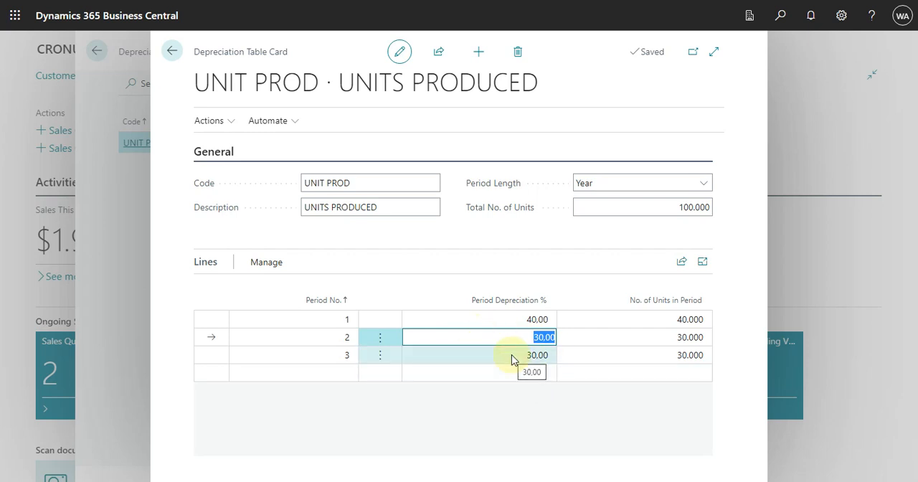
pyautogui.click(520, 354)
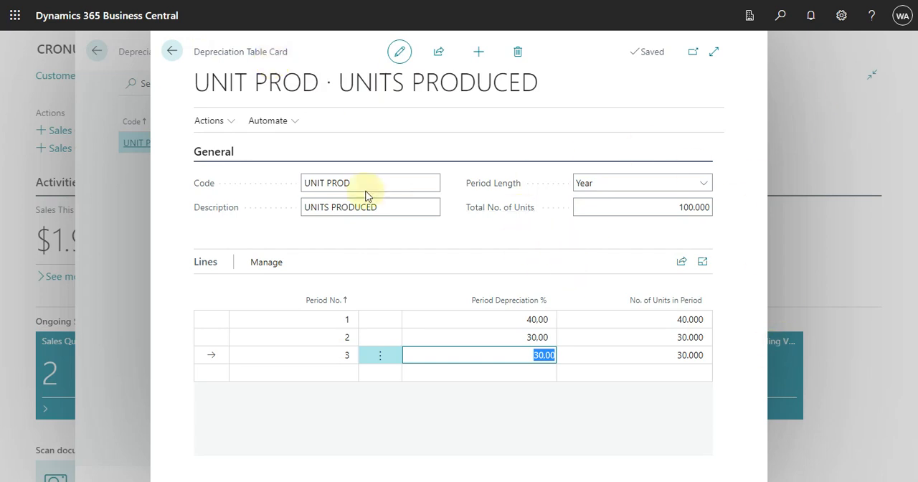
pyautogui.click(172, 52)
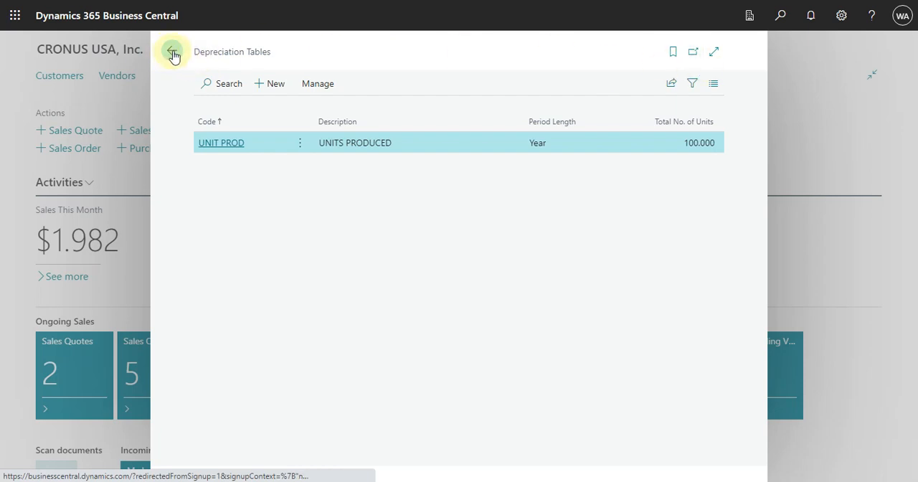
pyautogui.click(172, 50)
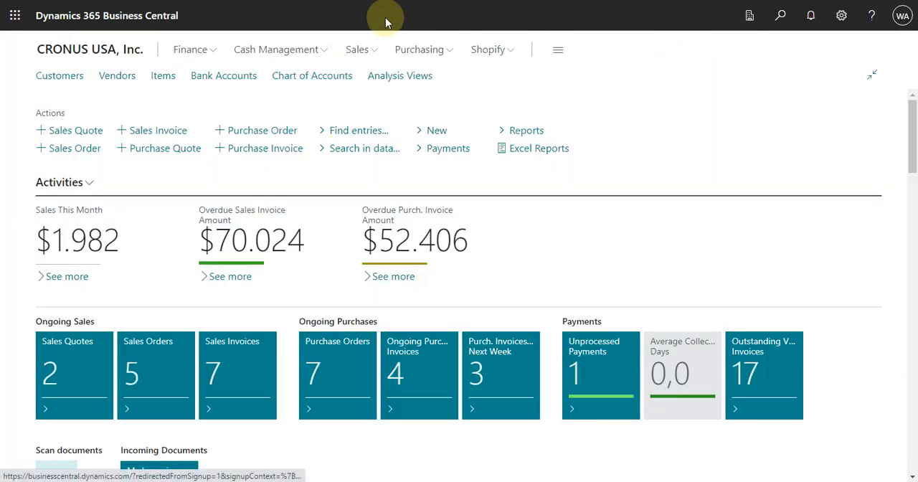
# - Open the fixed asset card of machine 2 from the Finance Fixed Assets list
pyautogui.click(558, 49)
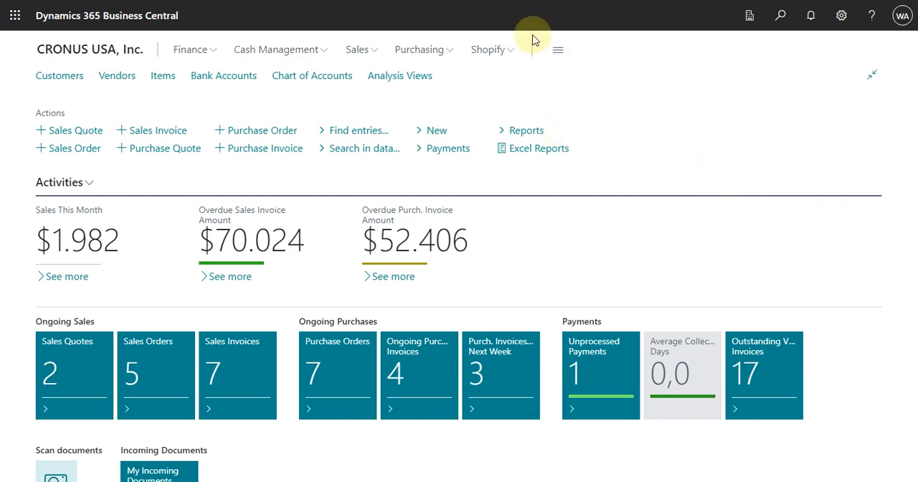
pyautogui.click(558, 49)
pyautogui.click(299, 49)
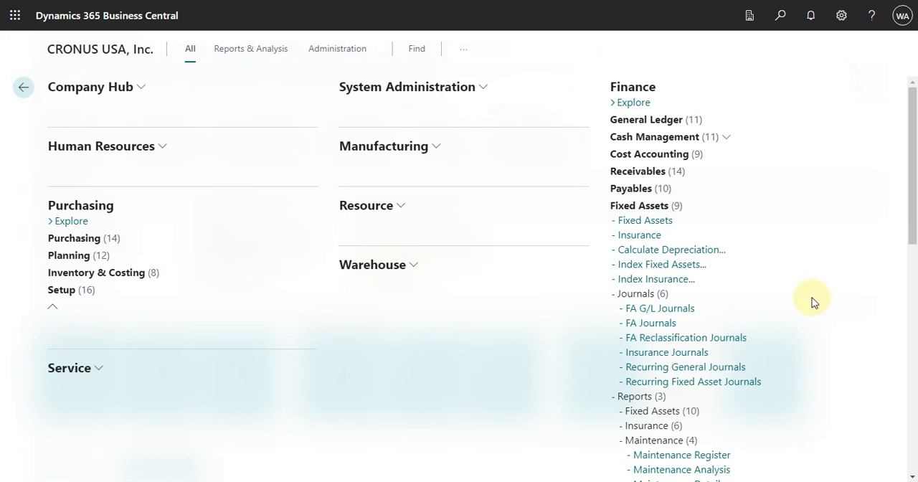
pyautogui.click(653, 220)
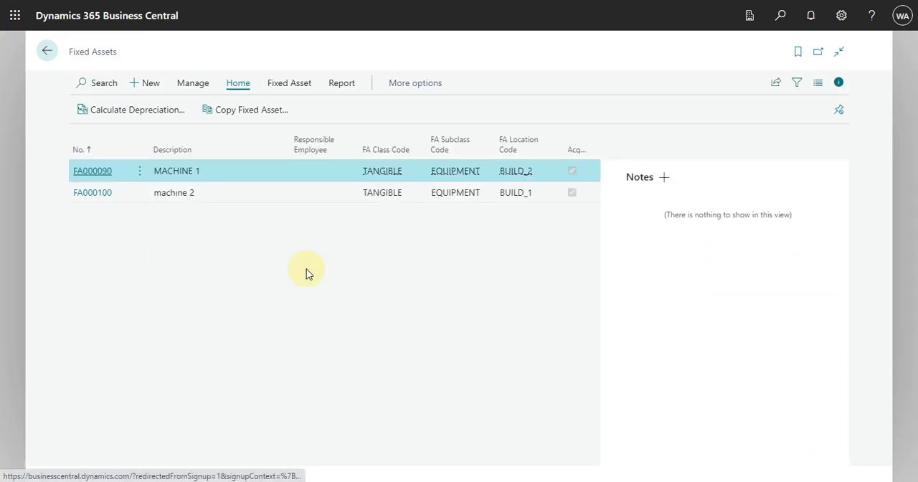
pyautogui.click(98, 194)
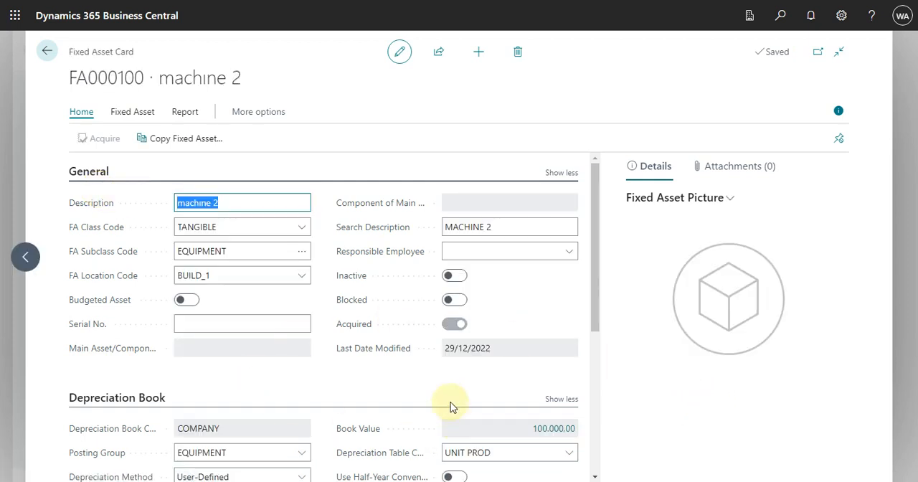
# - Examine machine 2's depreciation book settings, including the depreciation method, ending date and available depreciation table codes
pyautogui.moveTo(597, 249)
pyautogui.mouseDown()
pyautogui.moveTo(598, 357)
pyautogui.moveTo(600, 239)
pyautogui.mouseUp()
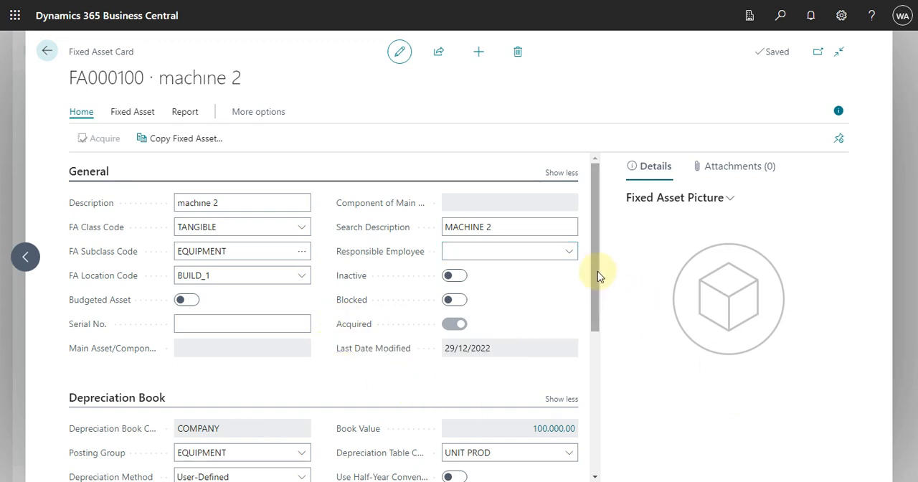
pyautogui.moveTo(596, 287); pyautogui.dragTo(595, 349)
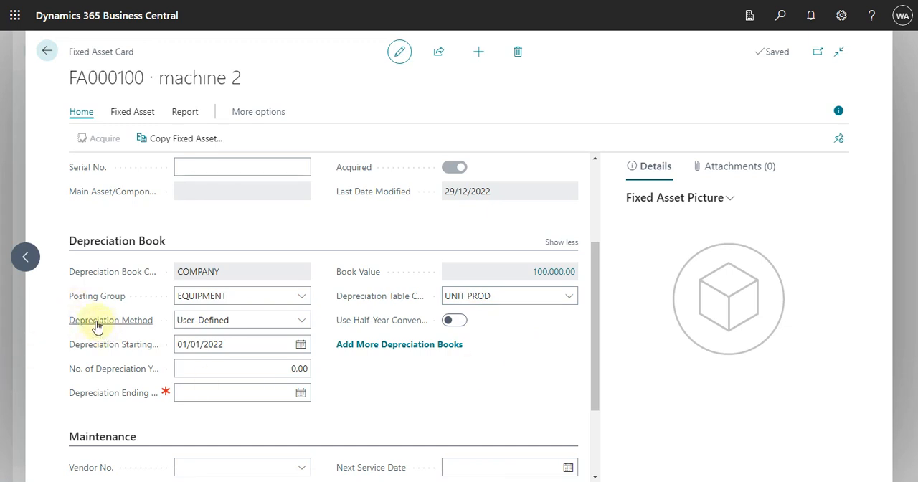
pyautogui.moveTo(108, 333)
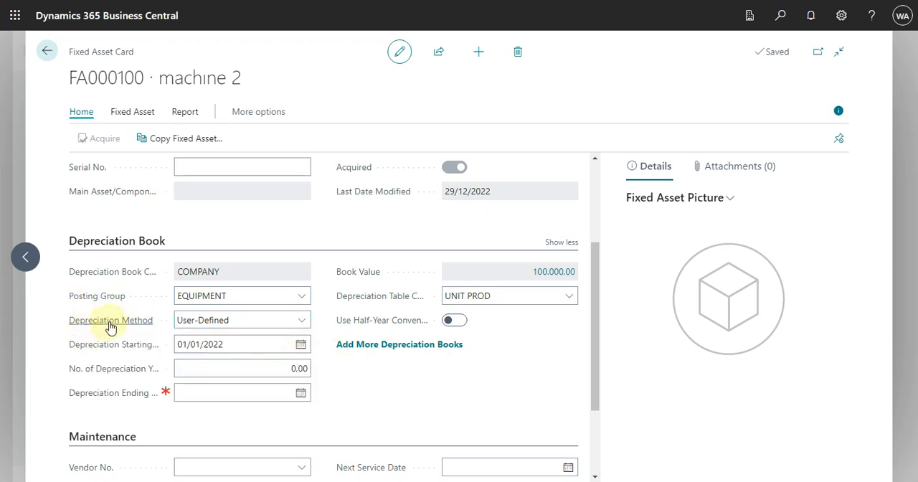
pyautogui.click(302, 320)
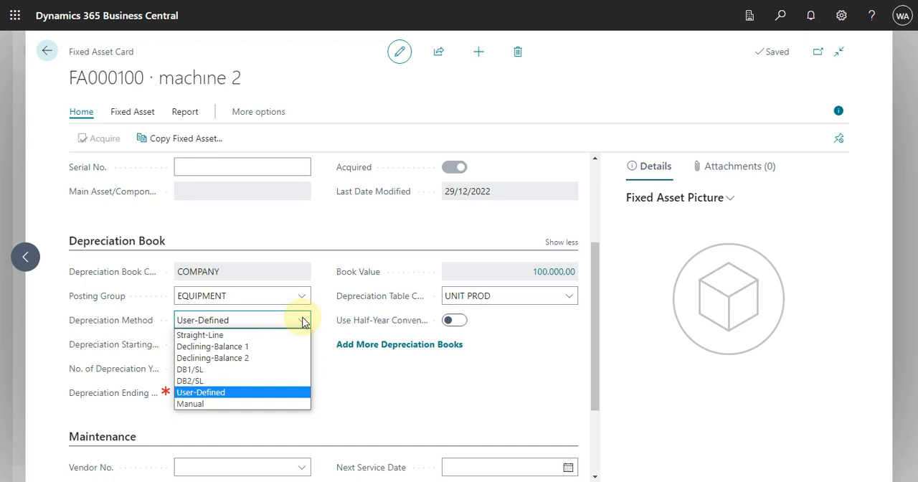
pyautogui.click(376, 396)
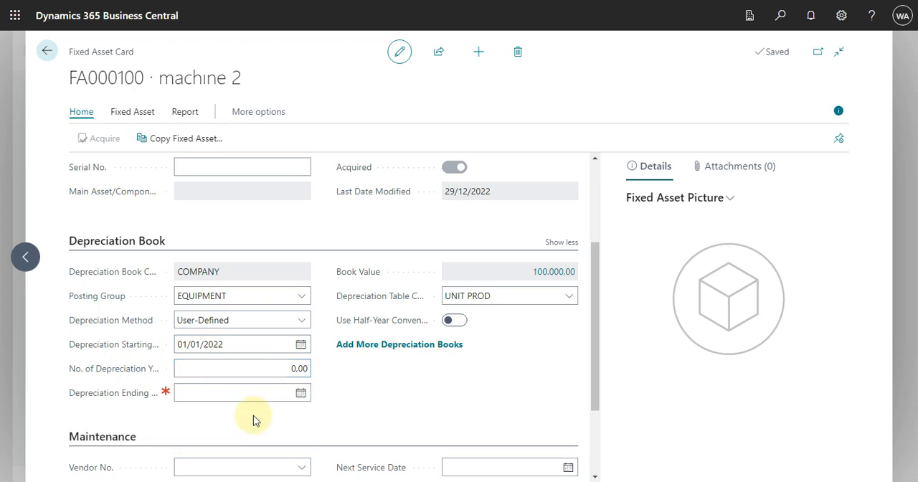
pyautogui.click(229, 395)
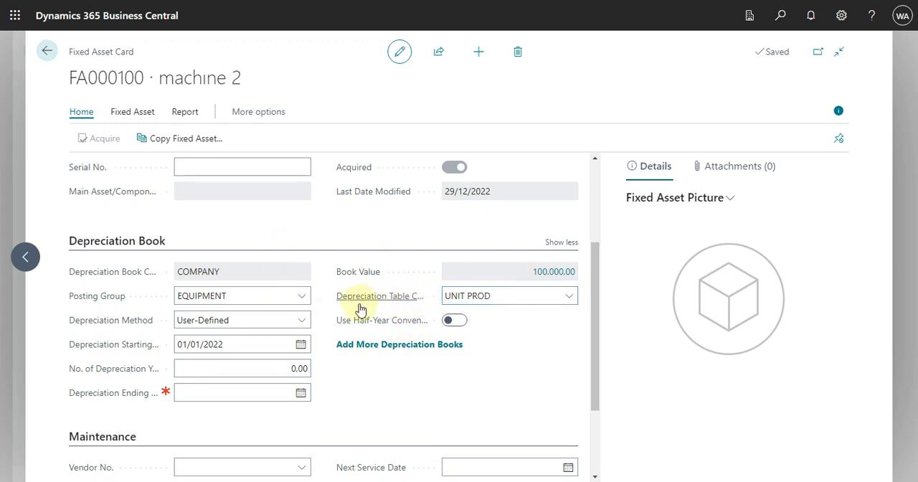
pyautogui.moveTo(371, 307)
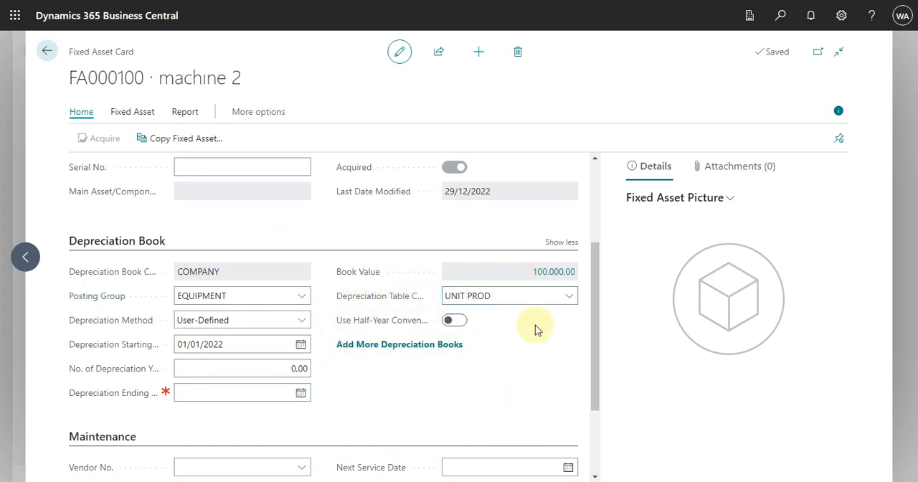
pyautogui.click(570, 297)
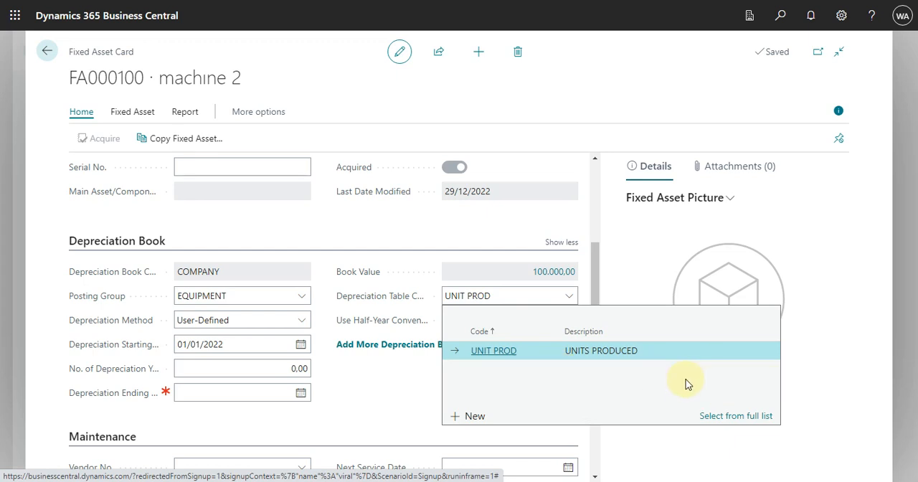
pyautogui.click(401, 403)
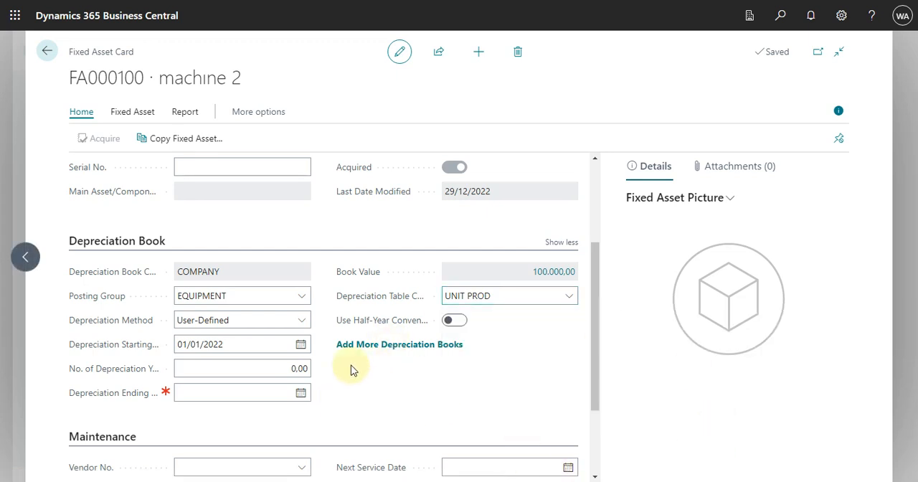
# - Inspect the FA ledger entries behind machine 2's book value, including the amount, and return to the card
pyautogui.moveTo(344, 332)
pyautogui.click(556, 276)
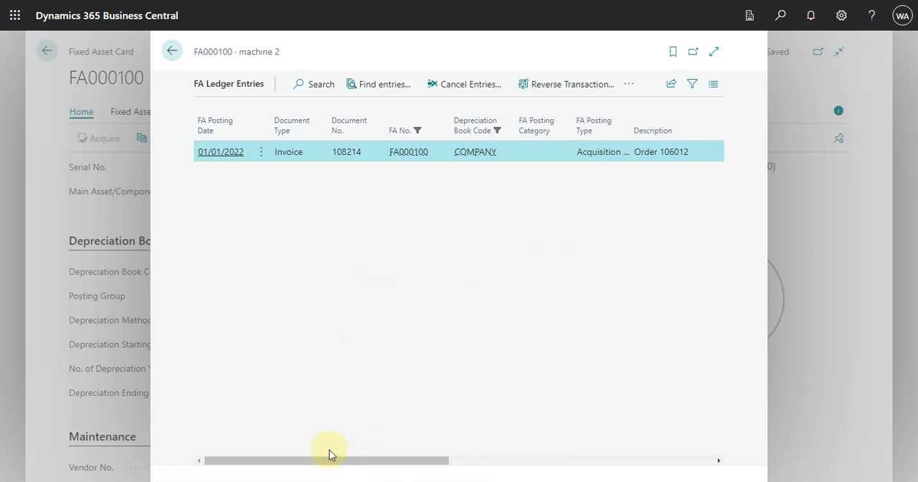
pyautogui.moveTo(337, 462); pyautogui.dragTo(695, 459)
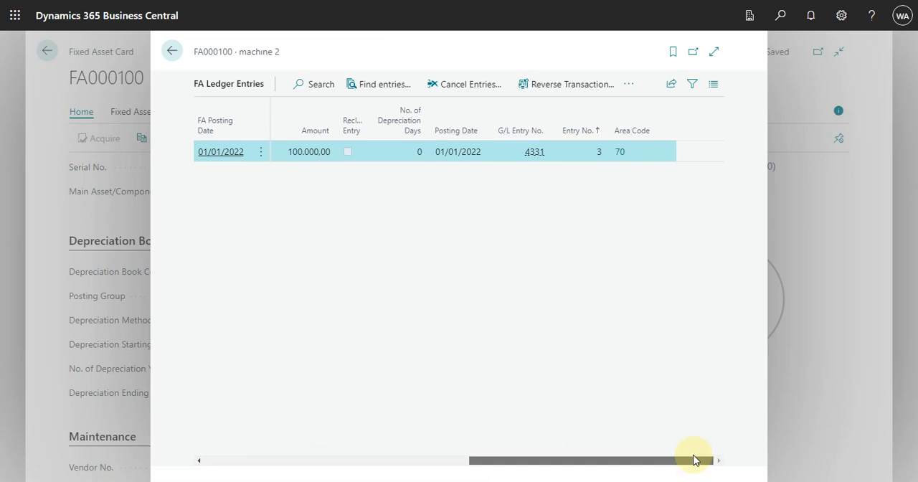
pyautogui.moveTo(694, 460); pyautogui.dragTo(225, 434)
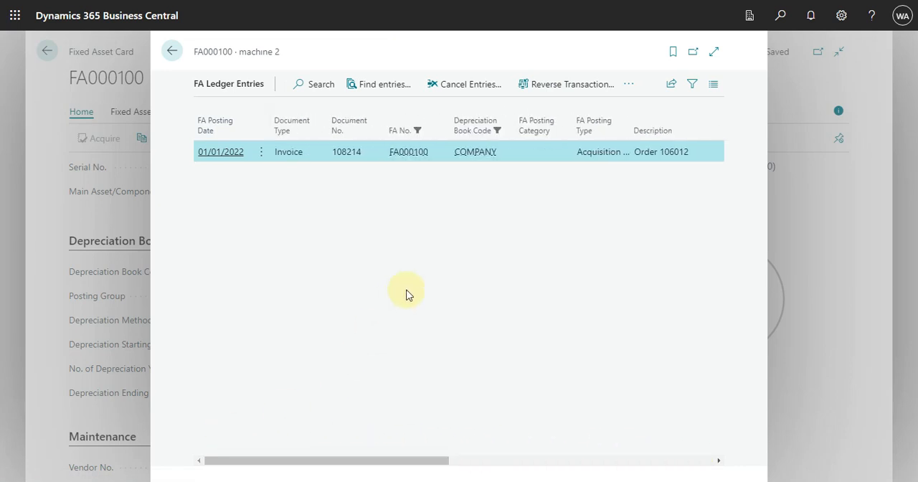
pyautogui.press('Escape')
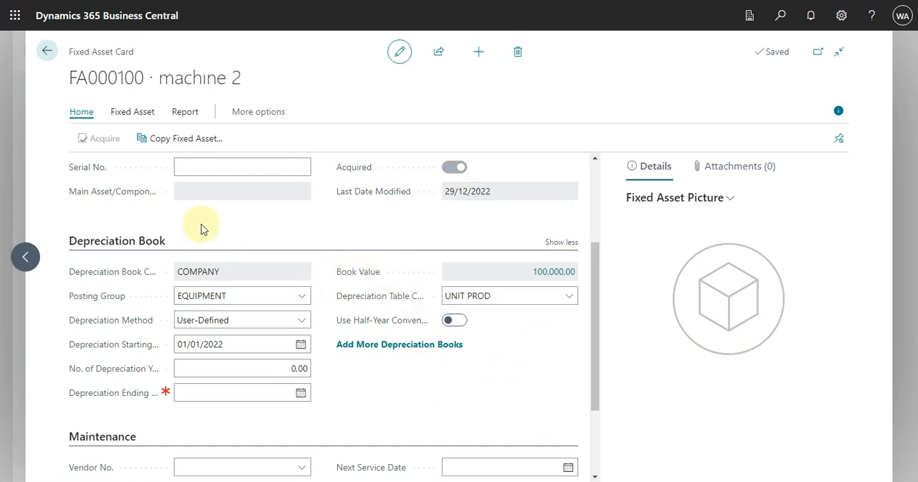
# - Check the First User-Defined Depr. Date in machine 2's FA depreciation books and close the list
pyautogui.click(136, 112)
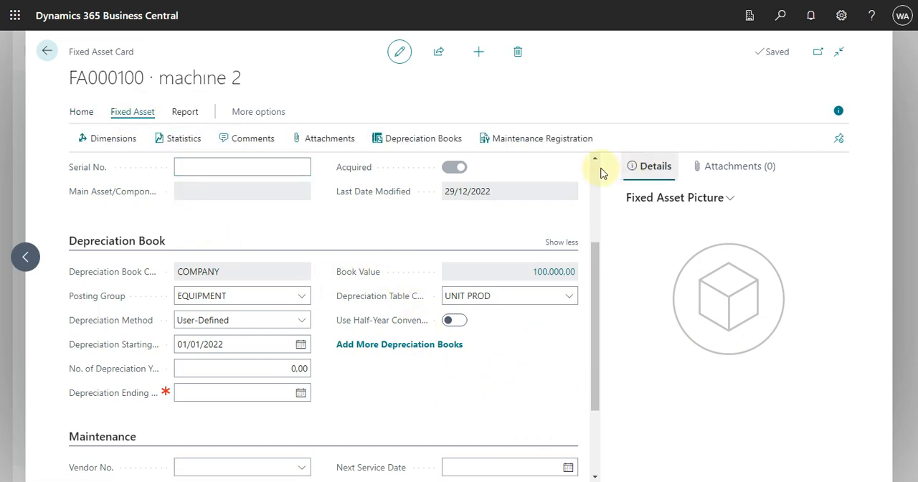
pyautogui.click(428, 142)
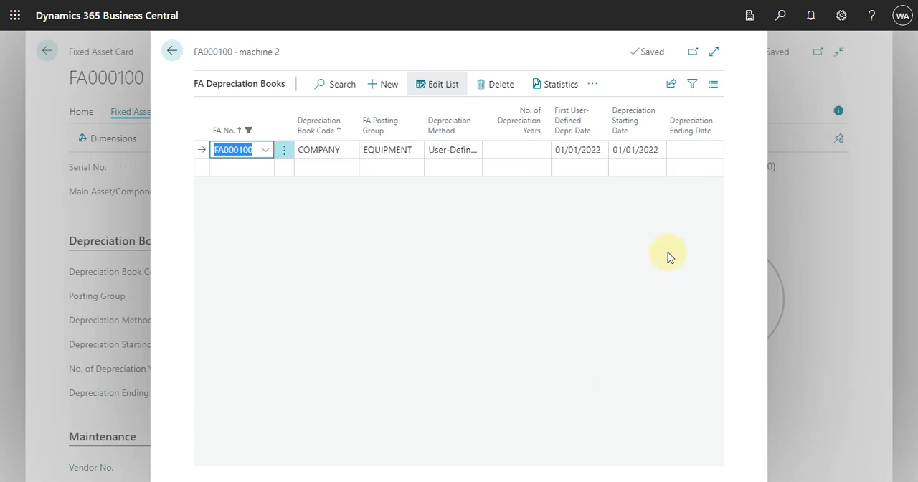
pyautogui.moveTo(579, 124)
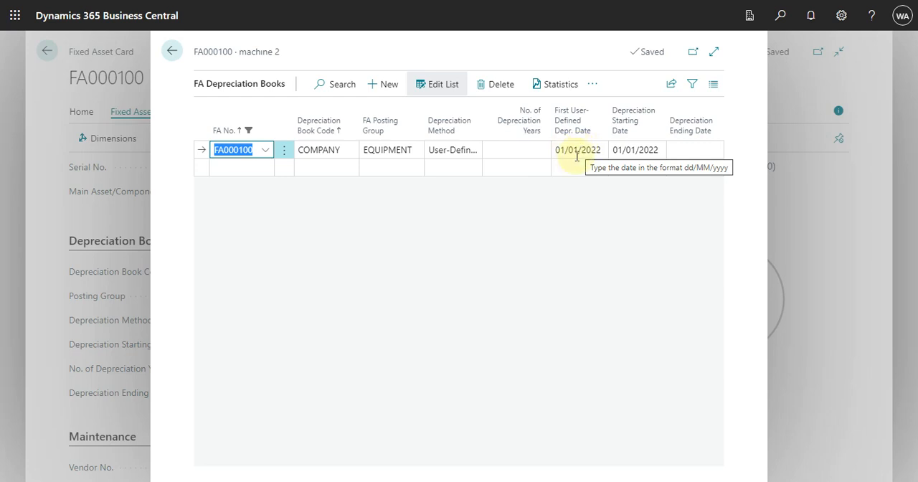
pyautogui.click(602, 150)
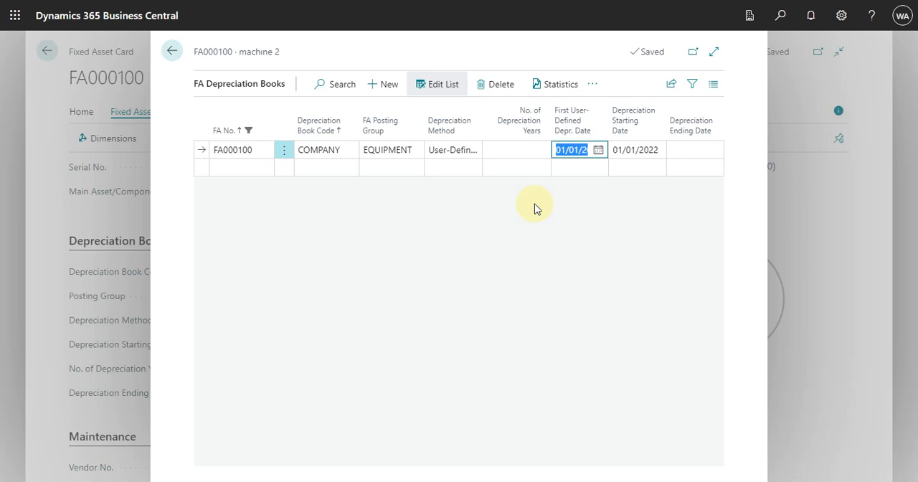
pyautogui.press('Escape')
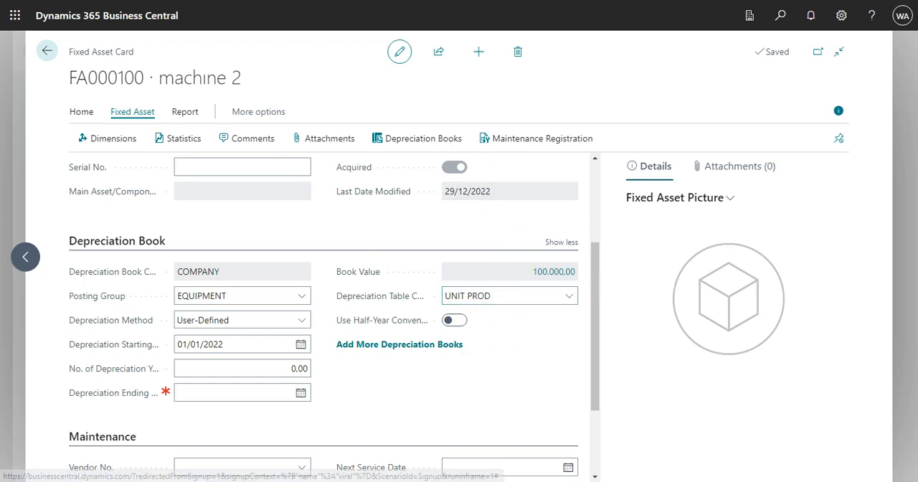
# - Display the additional actions on machine 2's card, and return through the Fixed Assets list to the home page
pyautogui.click(242, 117)
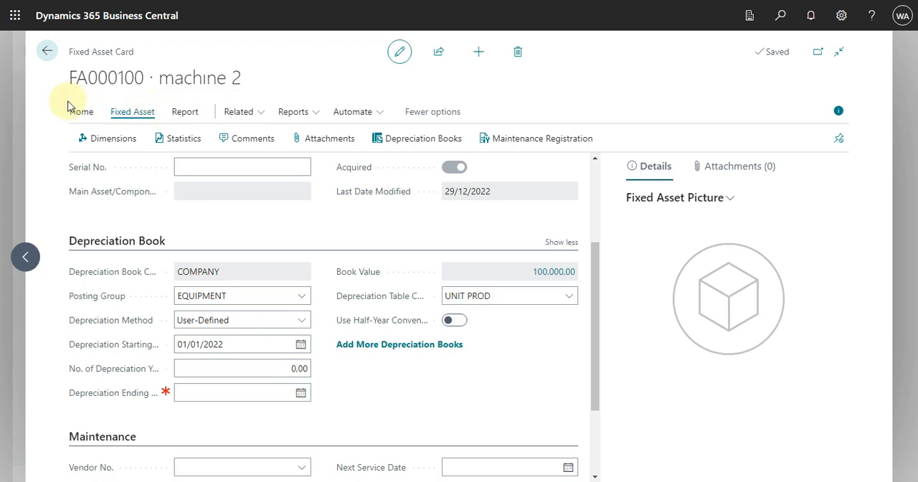
pyautogui.press('Escape')
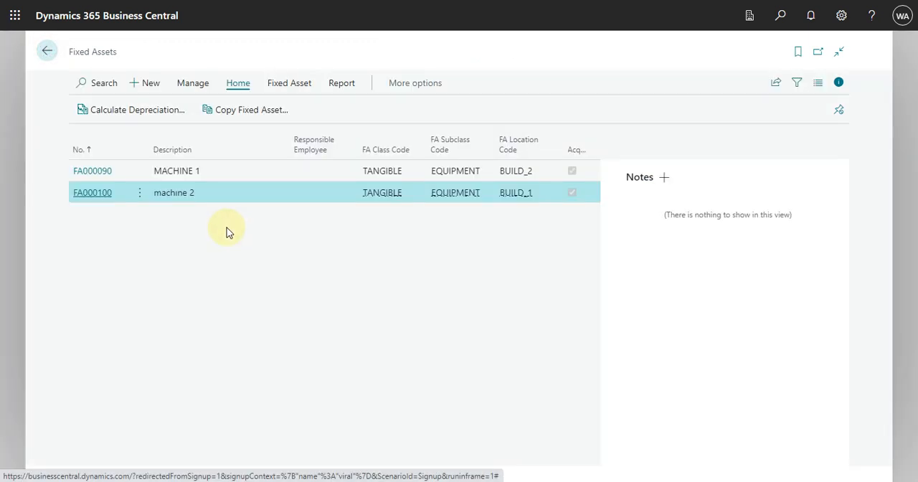
pyautogui.click(45, 49)
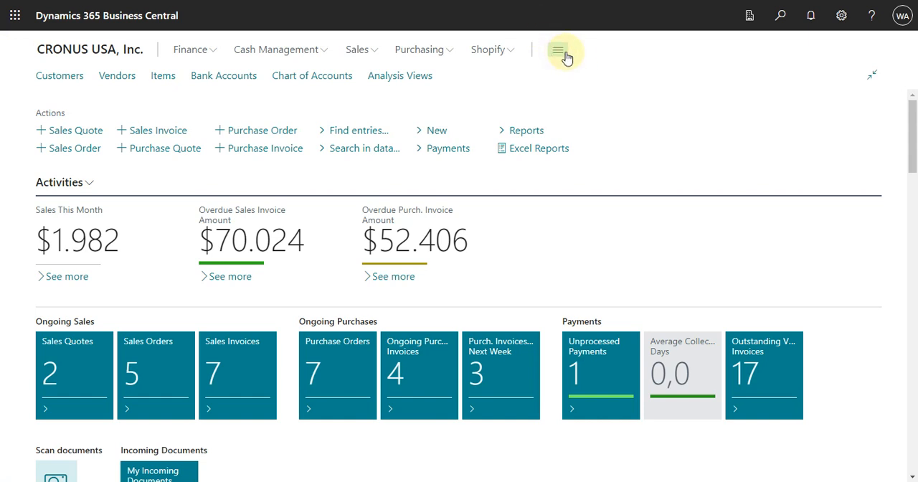
# - Start Calculate Depreciation for fixed assets in the COMPANY depreciation book and set the posting date to 31/01/2022
pyautogui.click(566, 57)
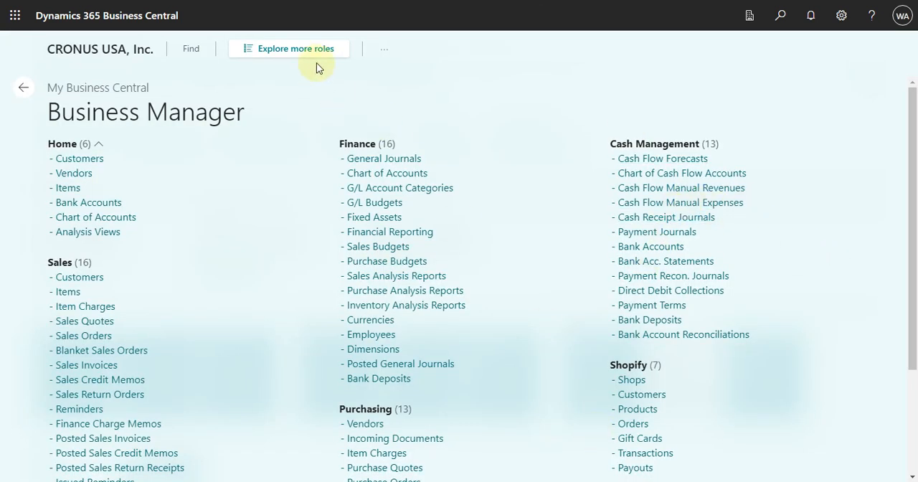
pyautogui.click(321, 51)
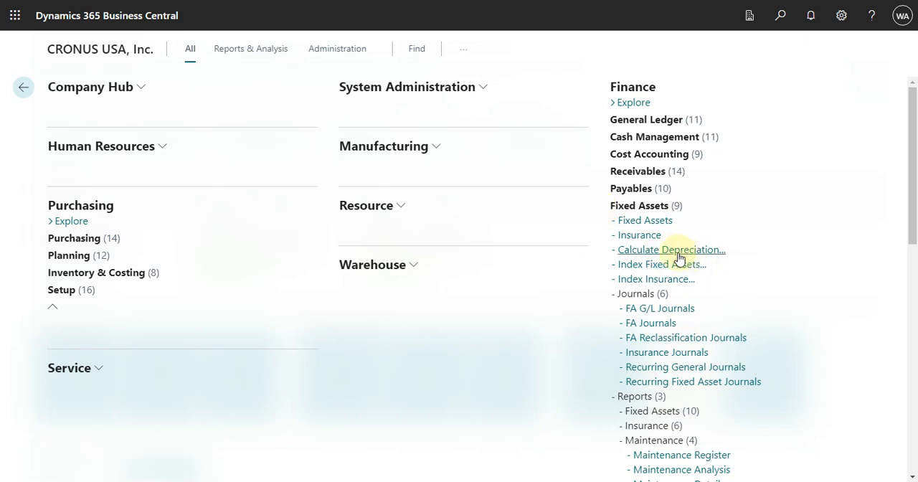
pyautogui.click(704, 253)
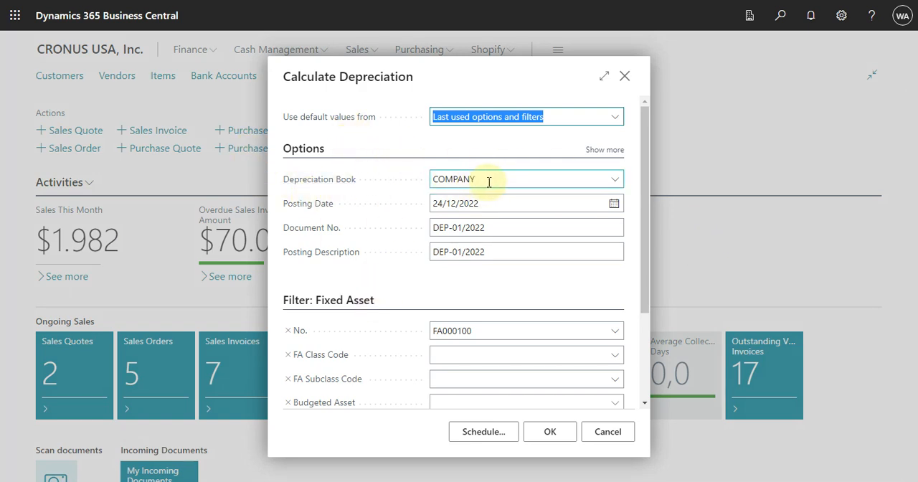
pyautogui.click(522, 204)
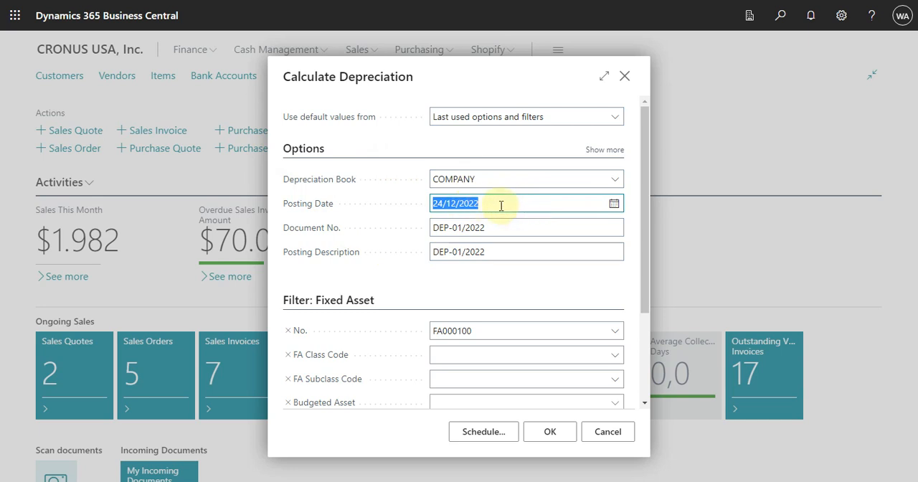
pyautogui.write('3101')
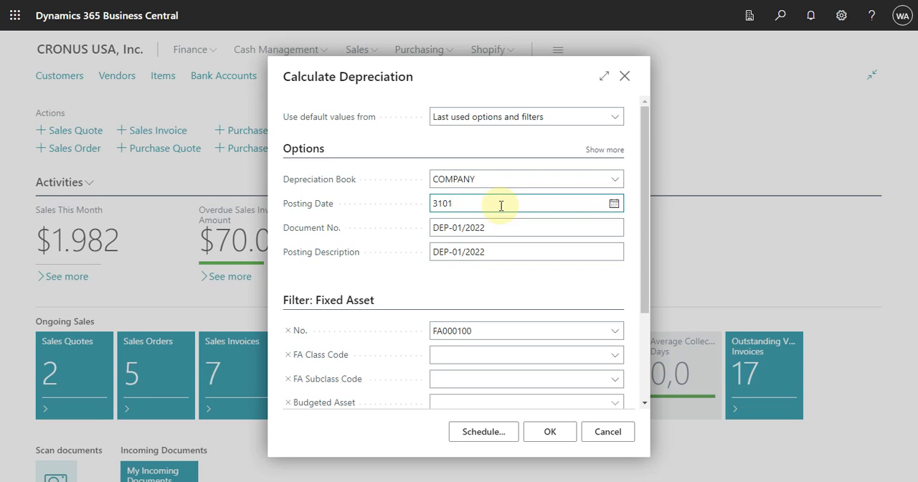
pyautogui.click(497, 226)
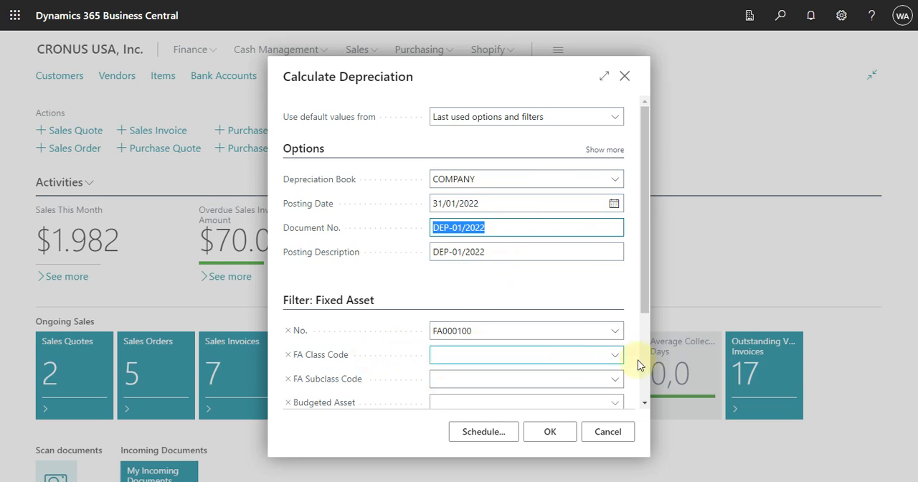
# - Check the fixed asset filter for machine 2, FA000100, run the January depreciation calculation and open the resulting Fixed Asset G/L Journal
pyautogui.click(614, 333)
pyautogui.click(613, 333)
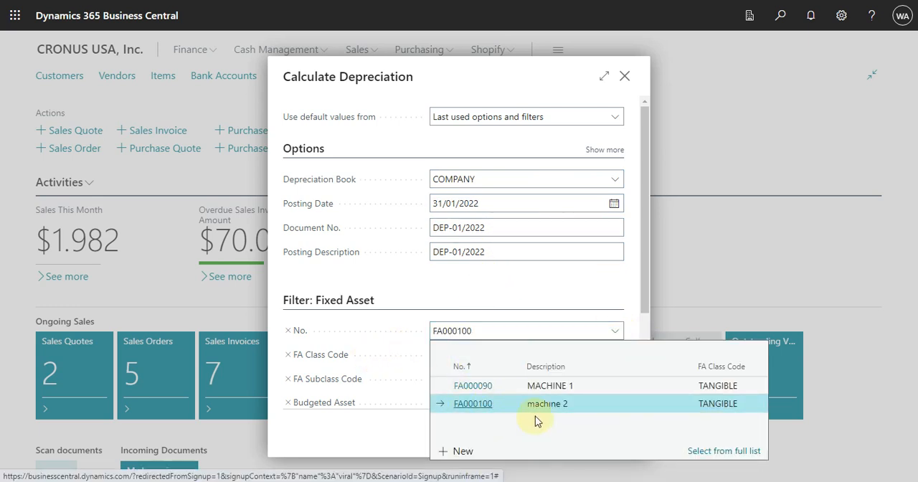
pyautogui.click(750, 271)
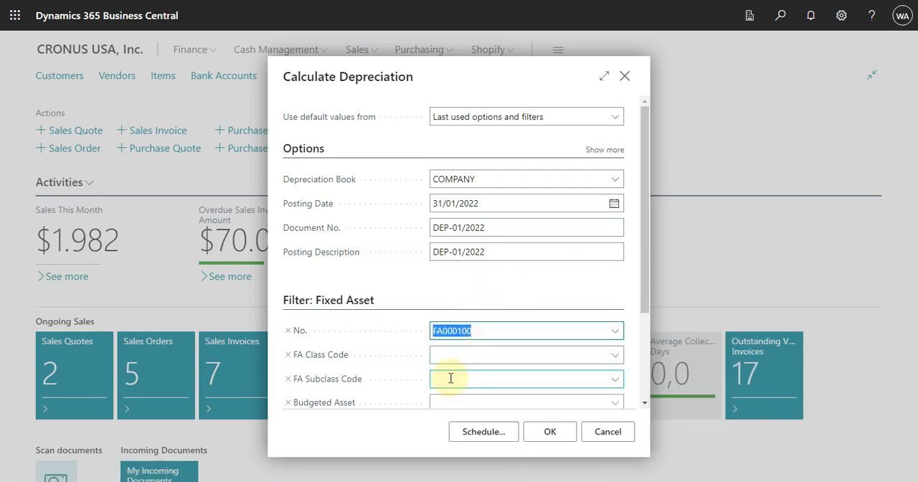
pyautogui.click(556, 433)
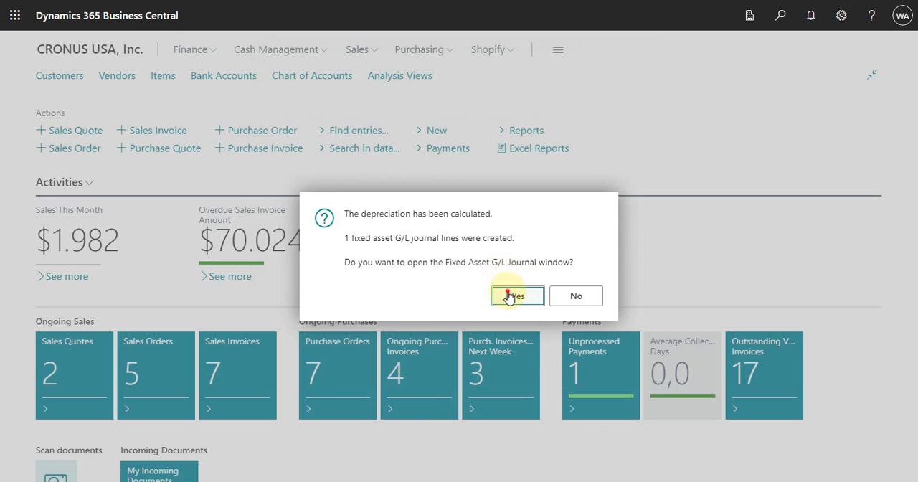
pyautogui.click(515, 295)
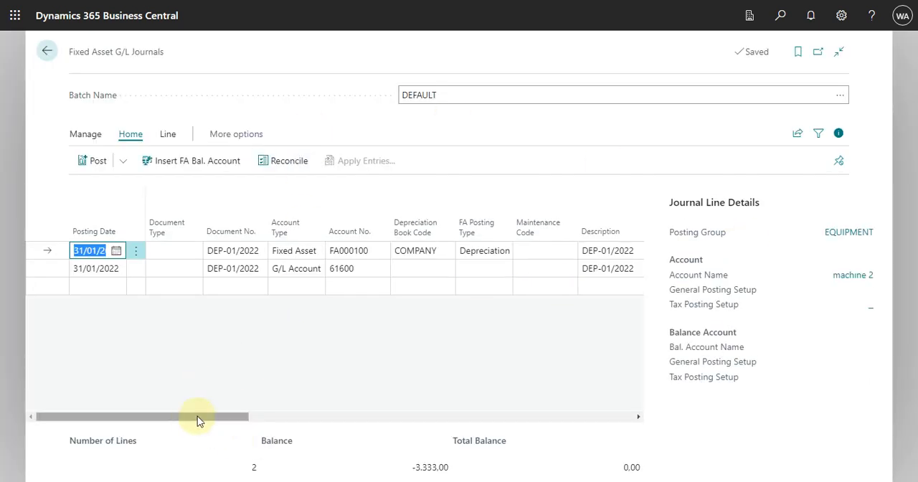
# - Examine the posting details and amounts of the January depreciation lines in the Fixed Asset G/L Journal
pyautogui.moveTo(199, 418); pyautogui.dragTo(151, 422)
pyautogui.moveTo(226, 422); pyautogui.dragTo(420, 436)
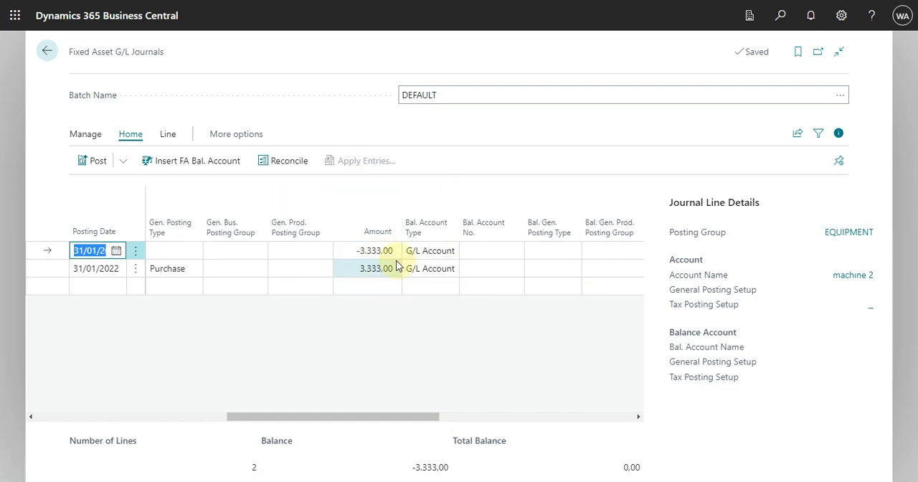
pyautogui.moveTo(414, 424); pyautogui.dragTo(540, 441)
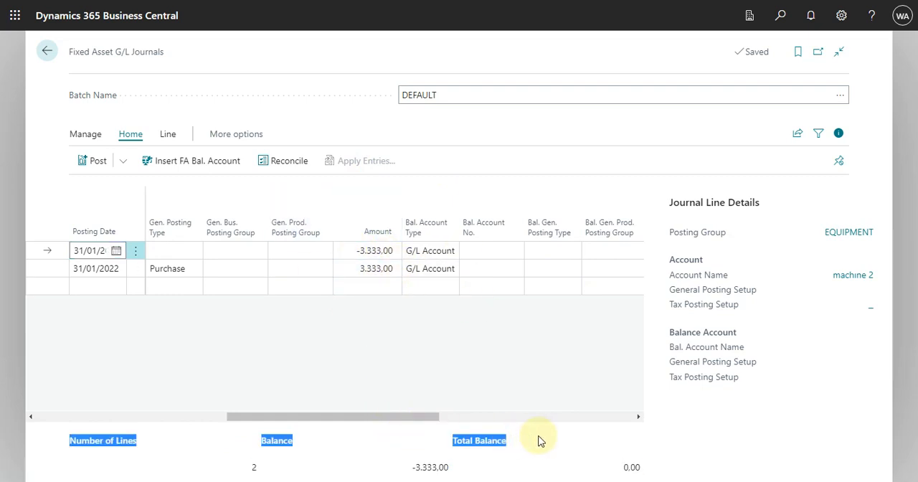
pyautogui.click(540, 441)
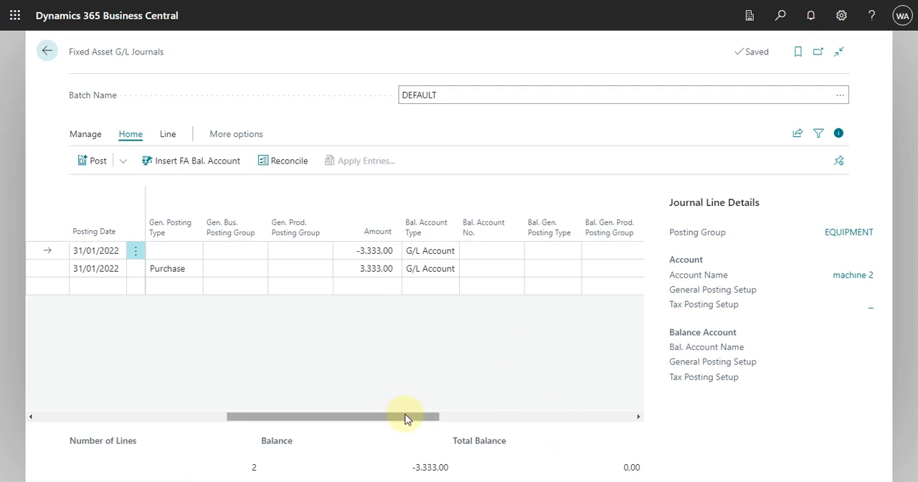
pyautogui.moveTo(405, 419); pyautogui.dragTo(164, 404)
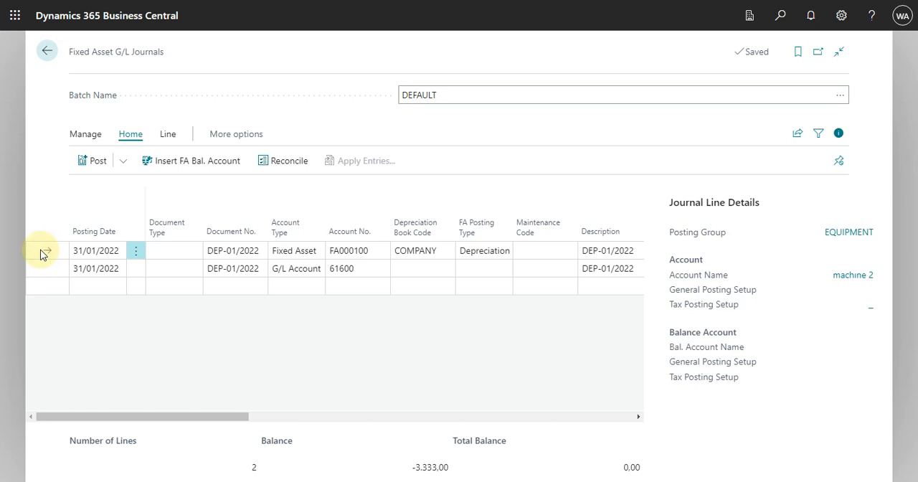
# - Select both January journal lines and delete the depreciation line for fixed asset FA000100
pyautogui.click(135, 253)
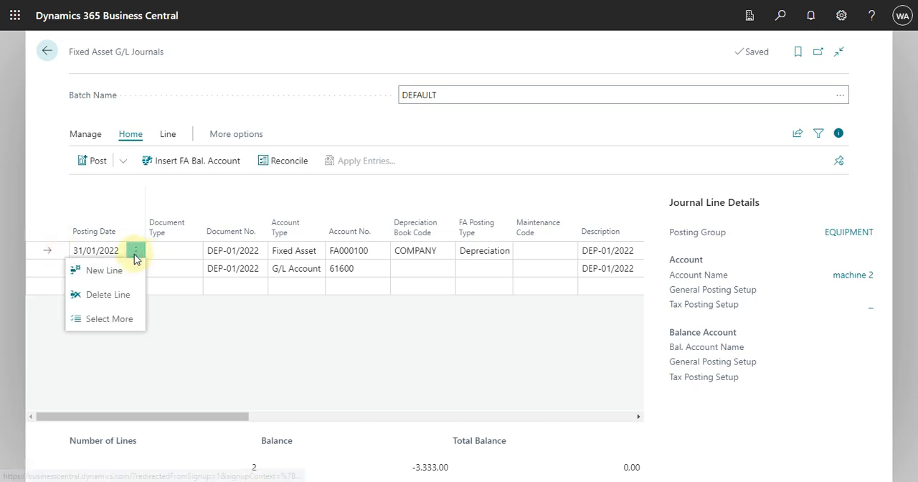
pyautogui.click(109, 318)
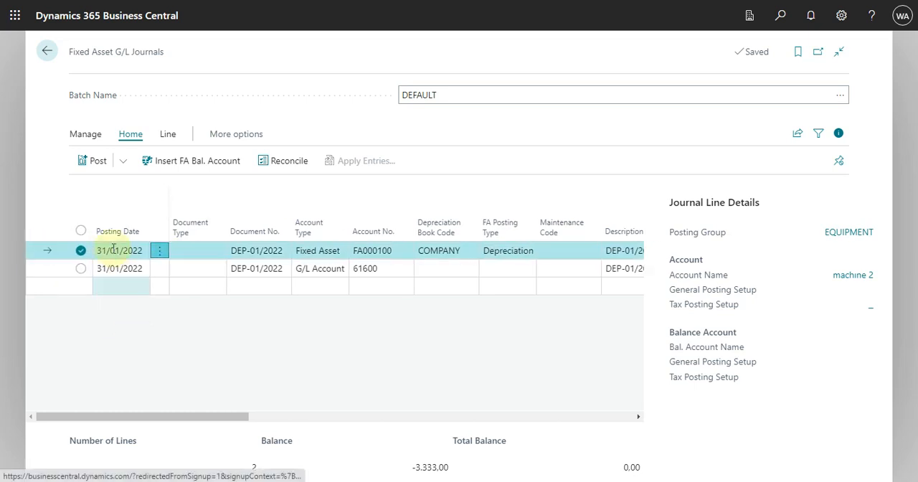
pyautogui.click(80, 230)
pyautogui.rightClick(58, 250)
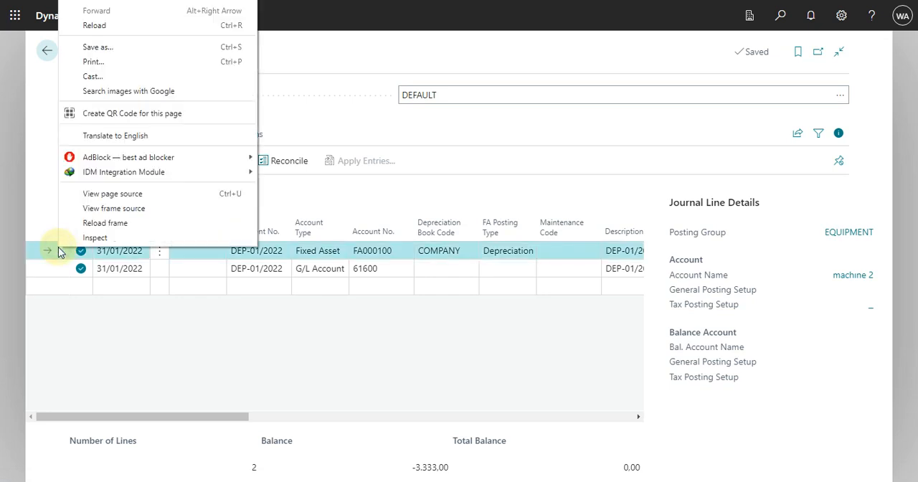
pyautogui.click(165, 258)
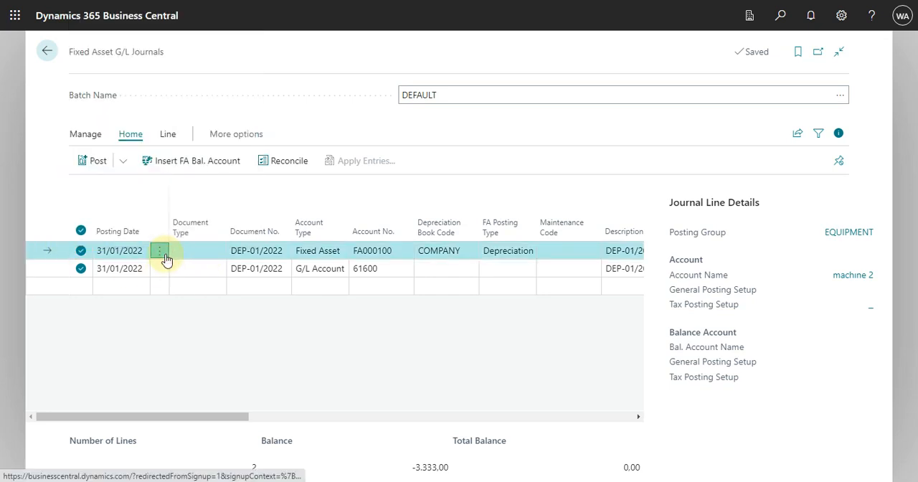
pyautogui.click(160, 252)
pyautogui.click(144, 296)
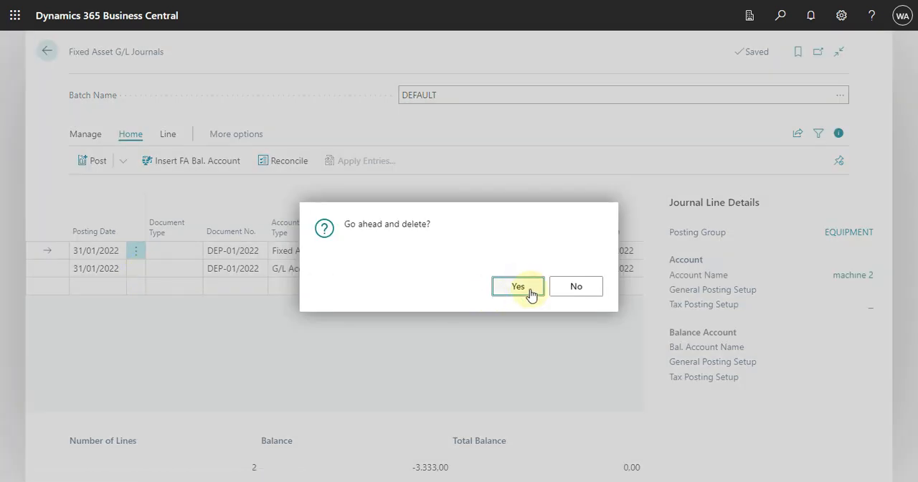
pyautogui.click(522, 288)
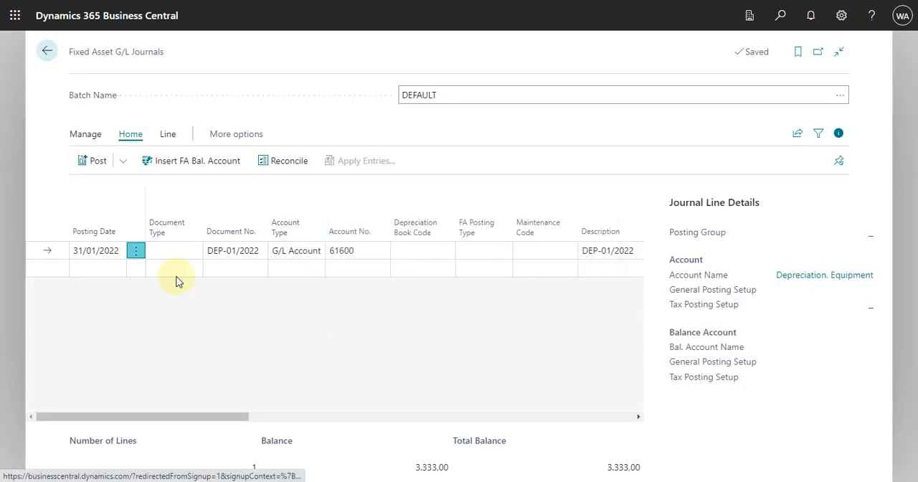
# - Delete the remaining journal line for G/L account 61600 and return to the home page
pyautogui.click(137, 253)
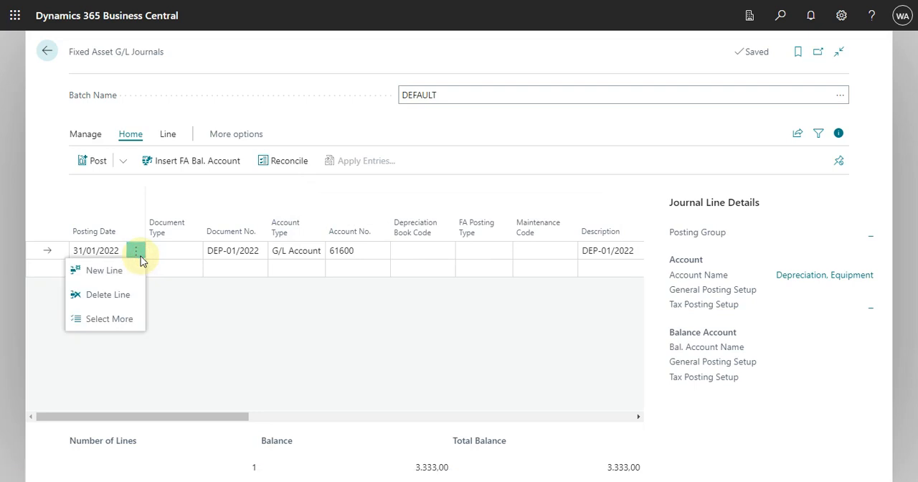
pyautogui.click(128, 302)
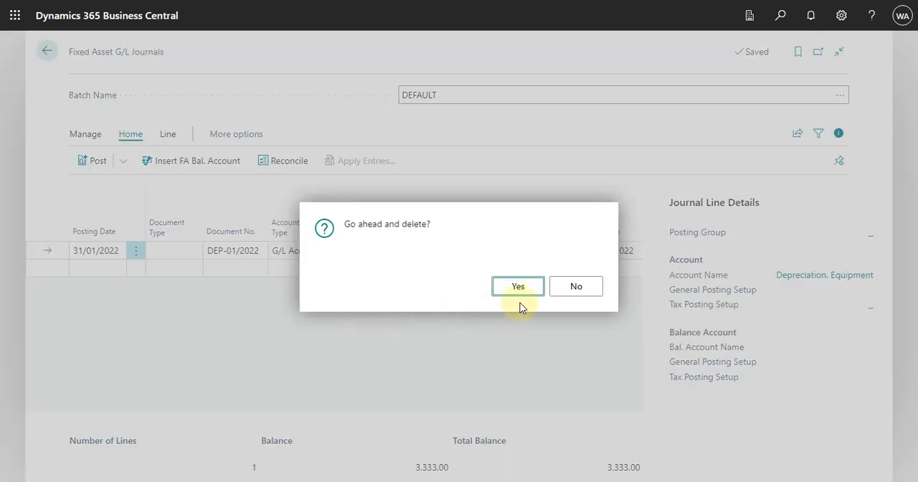
pyautogui.click(522, 290)
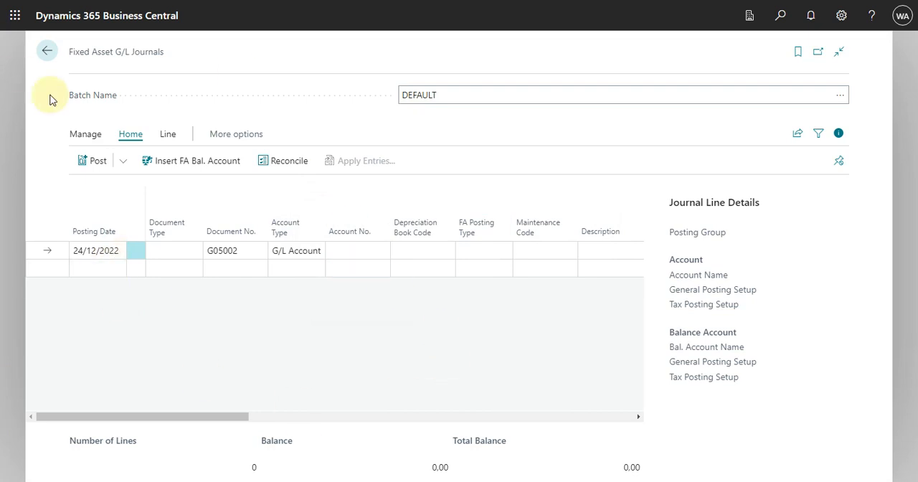
pyautogui.click(47, 51)
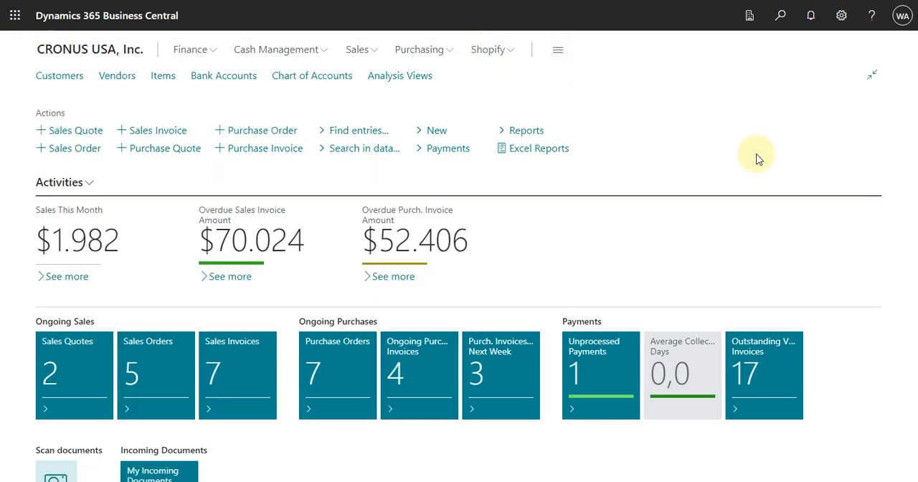
# - Start Calculate Depreciation again from the fixed asset functions of all roles, with the posting date set to 31/12/2022
pyautogui.hotkey('shift', 'F12')
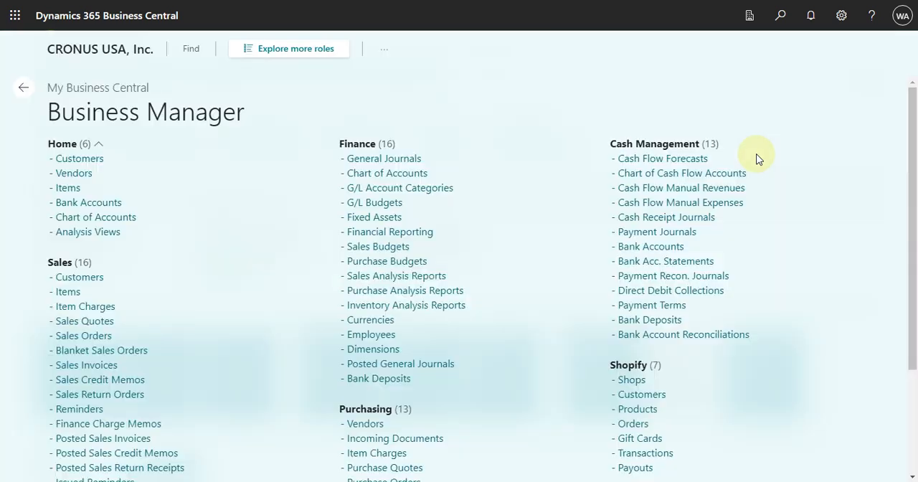
pyautogui.click(306, 51)
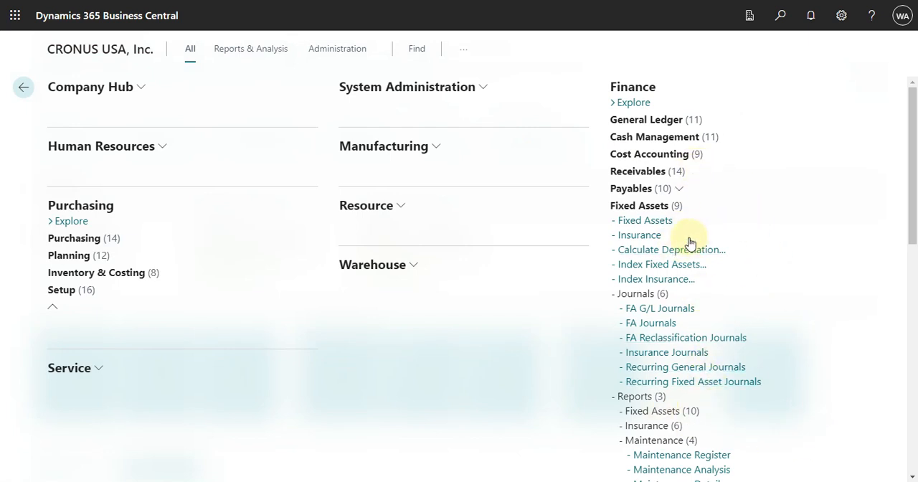
pyautogui.click(694, 251)
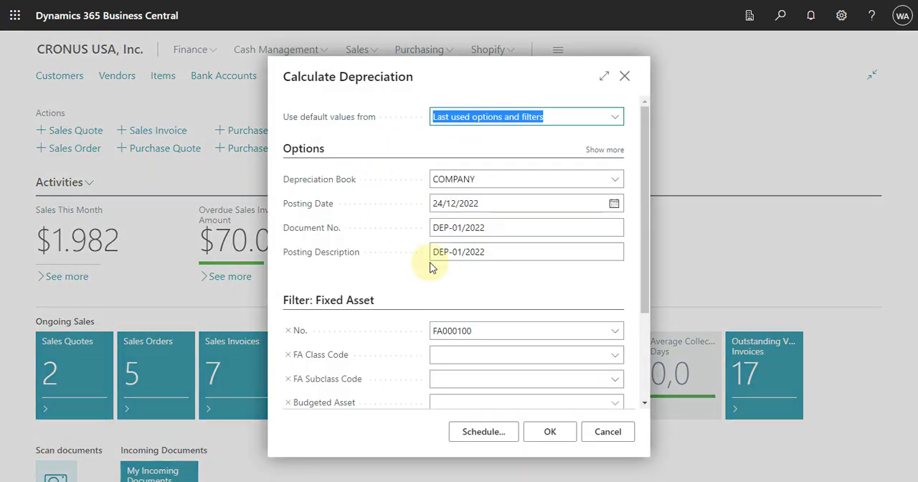
pyautogui.click(614, 206)
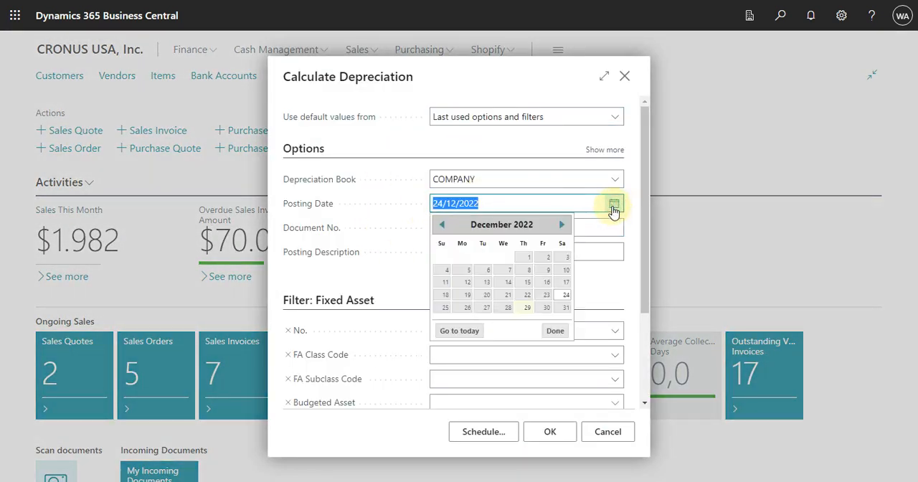
pyautogui.click(565, 309)
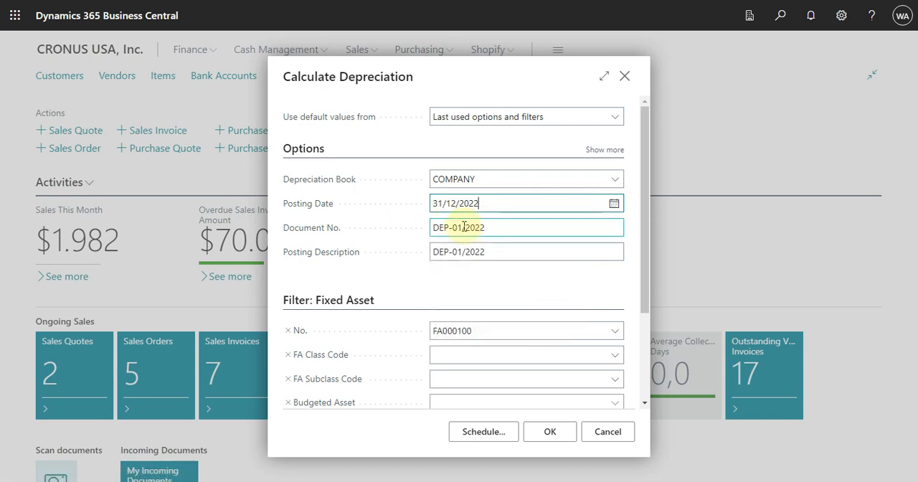
# - Set both the document number and the posting description of the depreciation run to DEP-2022
pyautogui.click(459, 229)
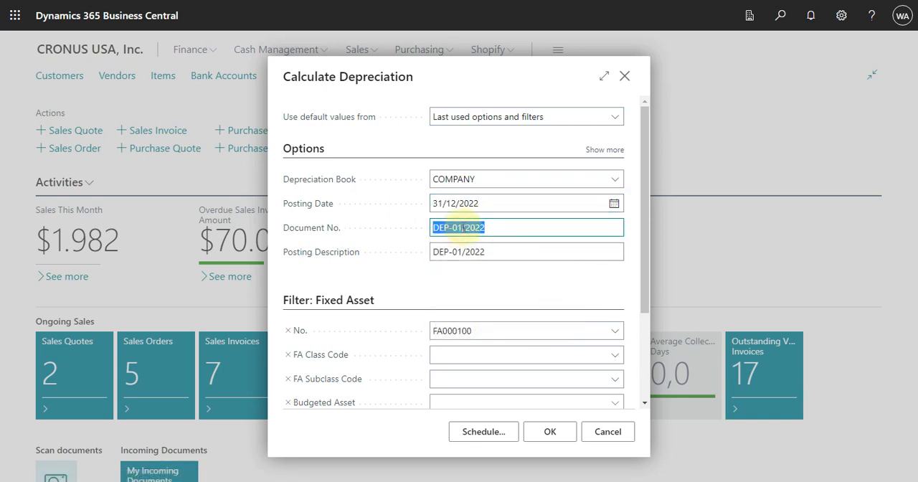
pyautogui.click(463, 227)
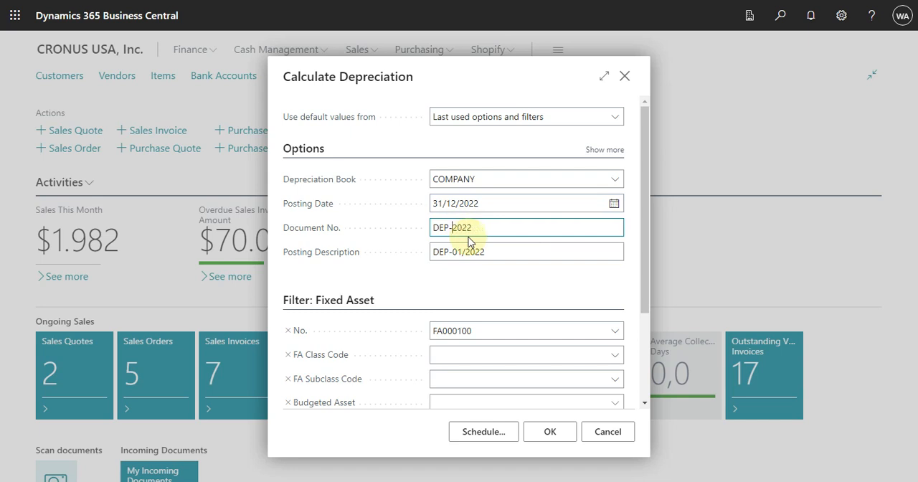
pyautogui.click(458, 259)
pyautogui.click(466, 252)
pyautogui.click(466, 253)
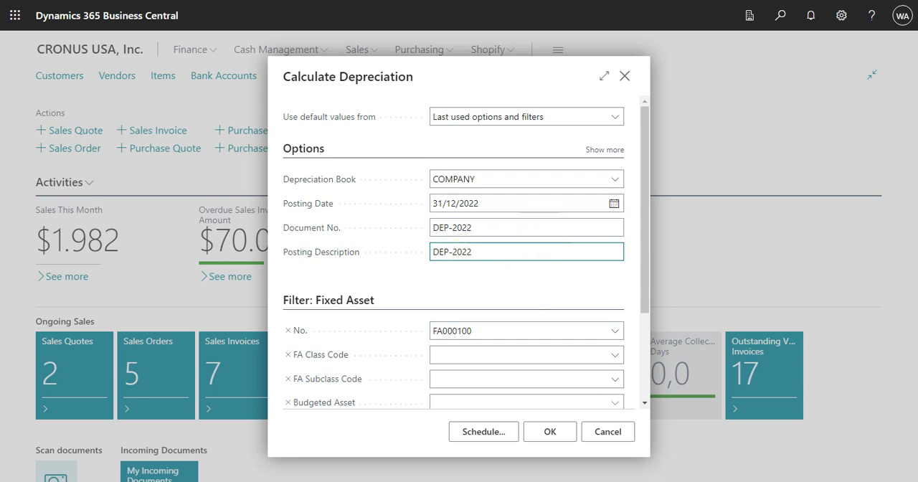
# - Run the full-year depreciation calculation for FA000100, open the Fixed Asset G/L Journal and check the line amounts
pyautogui.click(549, 432)
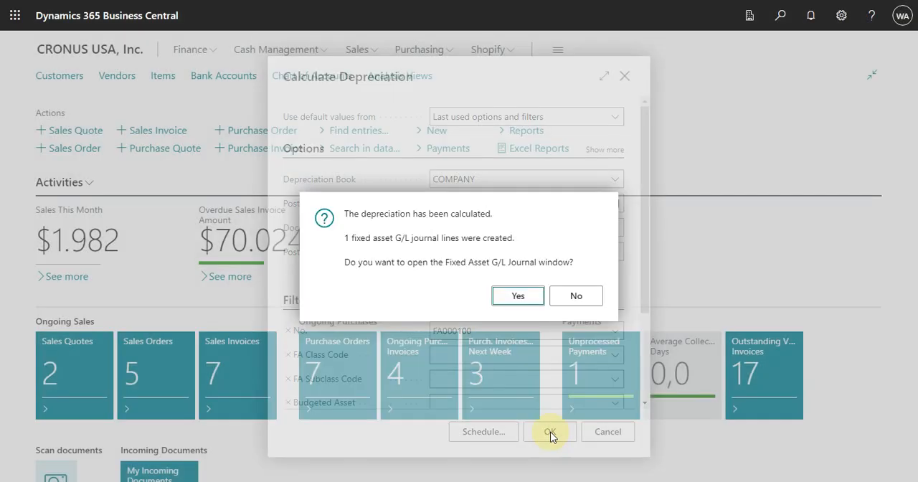
pyautogui.click(522, 296)
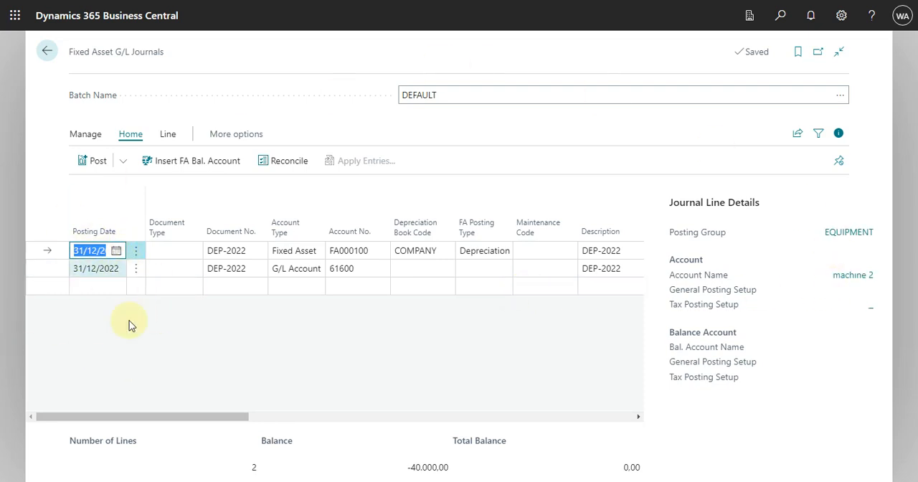
pyautogui.moveTo(201, 423); pyautogui.dragTo(382, 433)
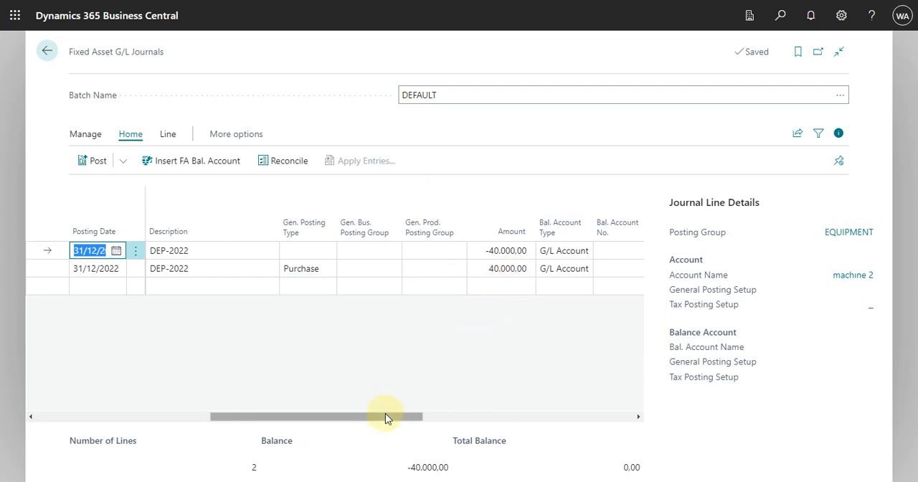
# - Check the remaining columns of the DEP-2022 lines in the DEFAULT batch, post the journal and leave it
pyautogui.moveTo(385, 416); pyautogui.dragTo(624, 441)
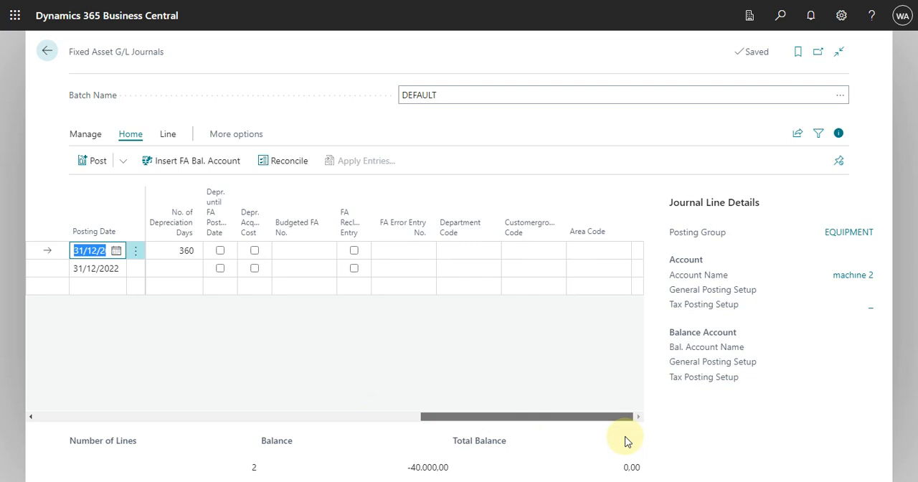
pyautogui.moveTo(624, 441)
pyautogui.mouseDown()
pyautogui.moveTo(455, 438)
pyautogui.moveTo(636, 433)
pyautogui.mouseUp()
pyautogui.moveTo(631, 434); pyautogui.dragTo(9, 435)
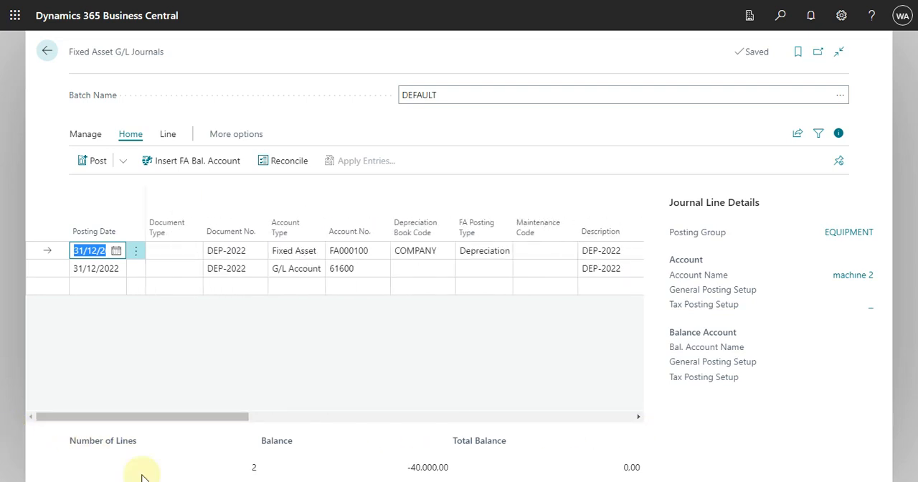
pyautogui.click(83, 162)
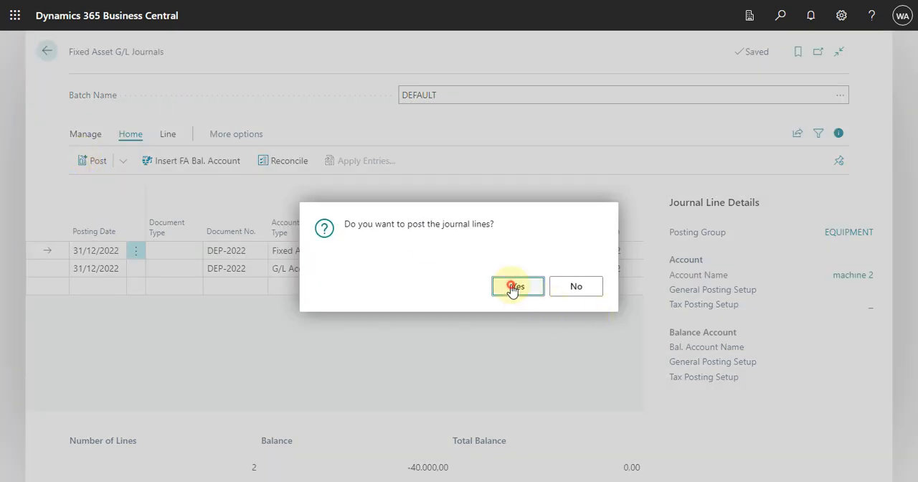
pyautogui.click(513, 287)
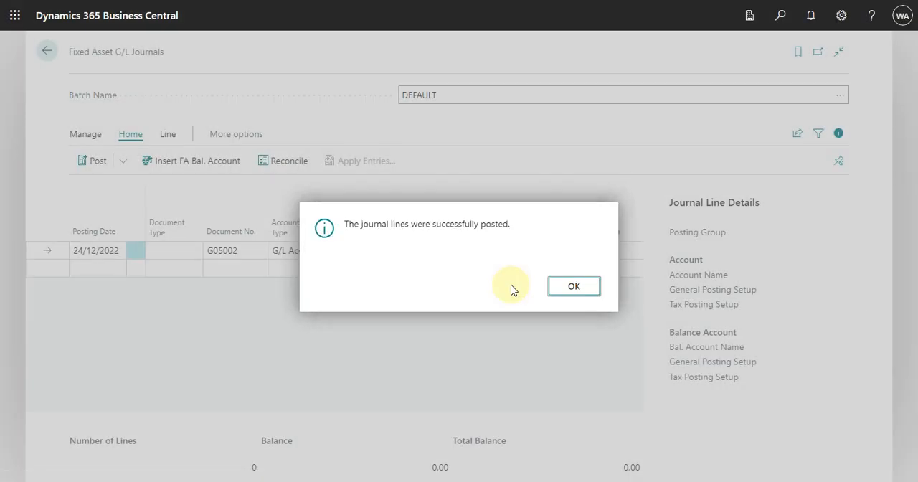
pyautogui.click(574, 286)
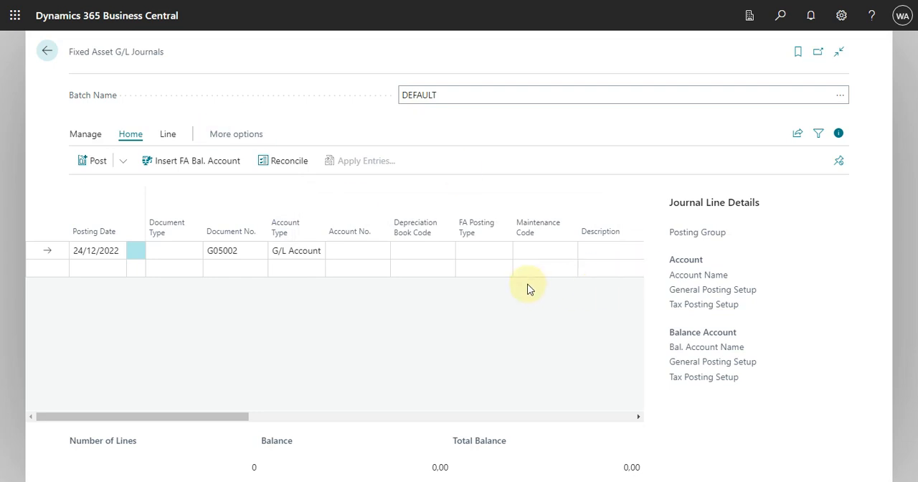
pyautogui.click(49, 46)
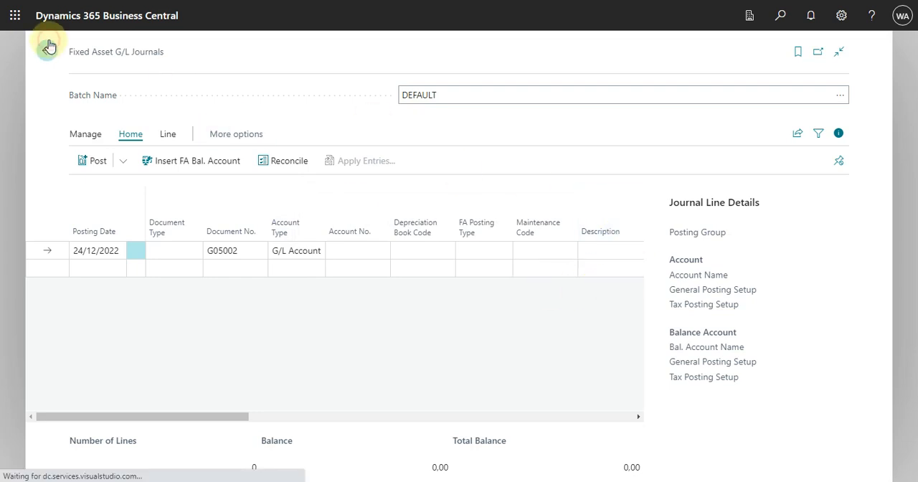
# - Find the fixed assets list among the functions of all roles and open the card of FA000100, machine 2
pyautogui.click(556, 51)
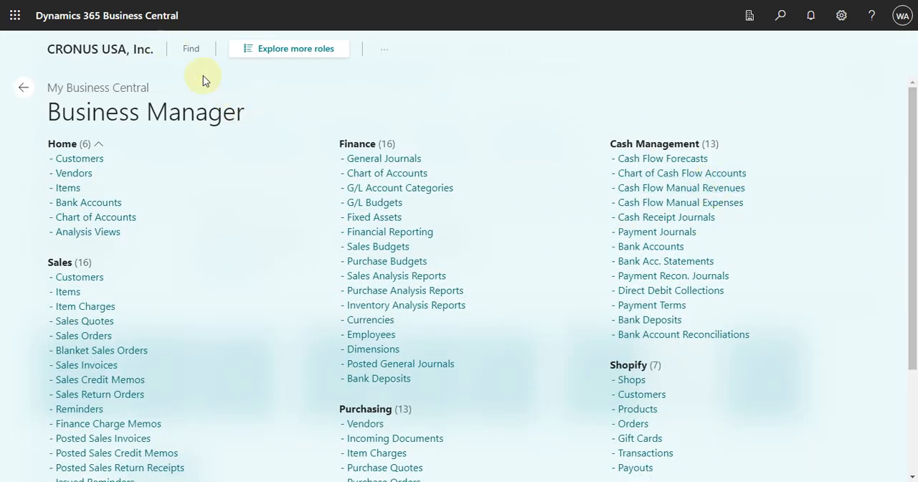
pyautogui.click(310, 50)
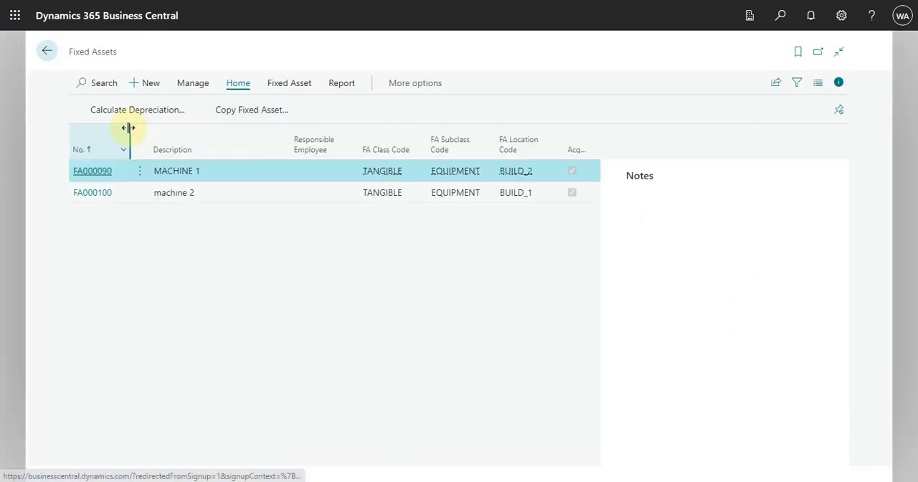
pyautogui.click(92, 194)
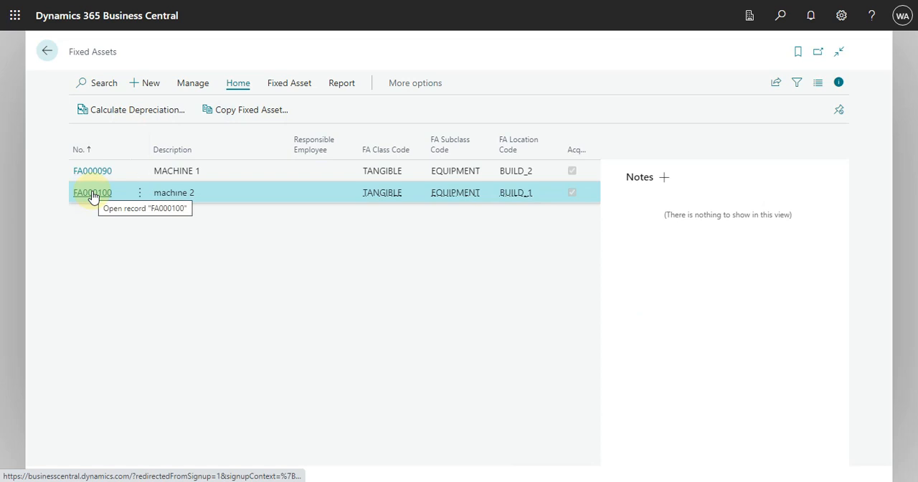
pyautogui.click(92, 193)
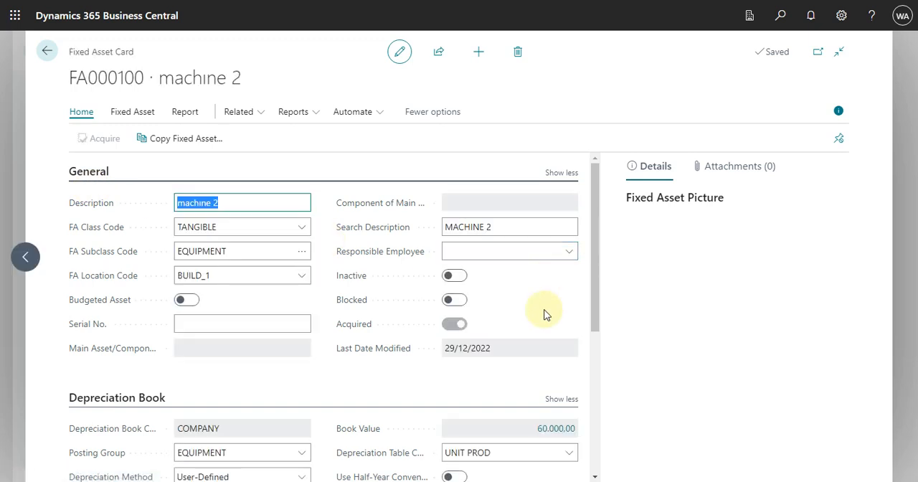
# - Review the FA ledger entries behind machine 2's book value, including amounts and depreciation days, and return to the asset card
pyautogui.scroll(-2, 543, 336)
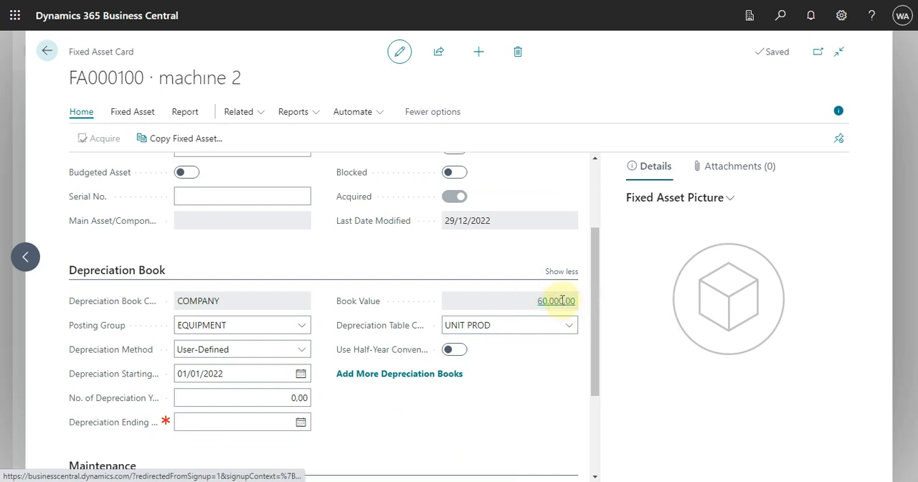
pyautogui.click(563, 300)
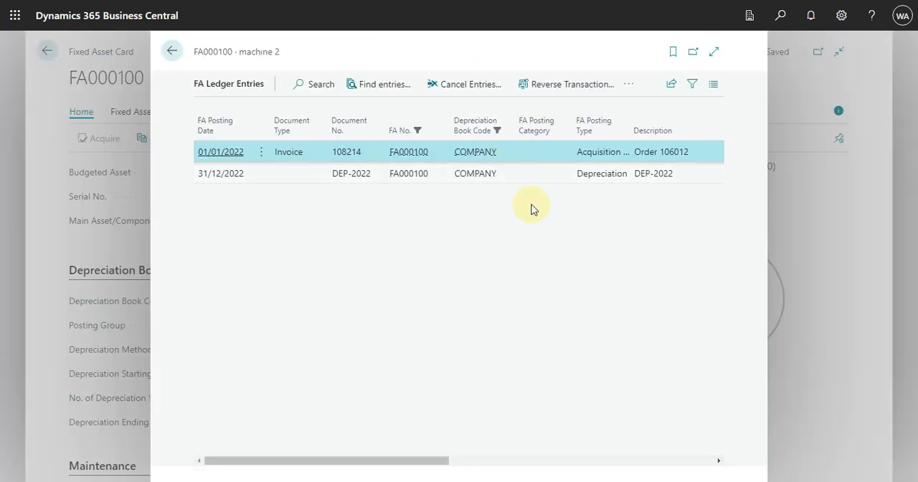
pyautogui.moveTo(351, 463); pyautogui.dragTo(666, 470)
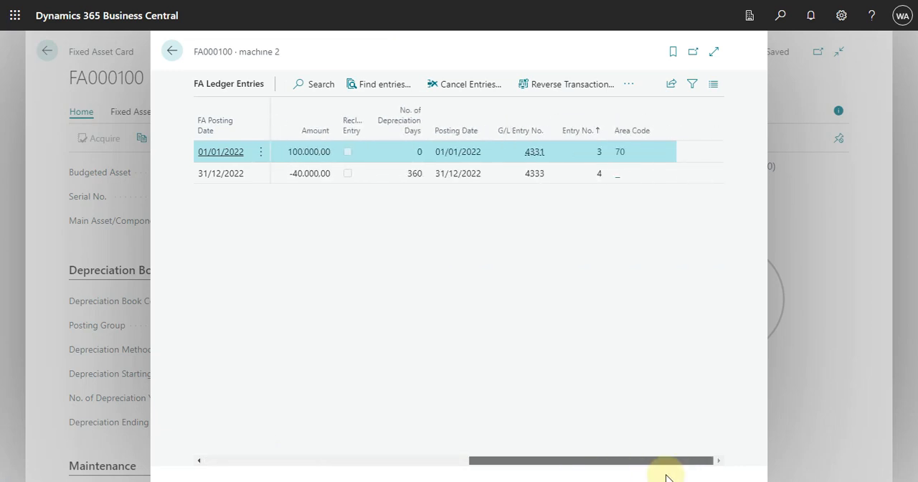
pyautogui.moveTo(592, 477); pyautogui.dragTo(201, 424)
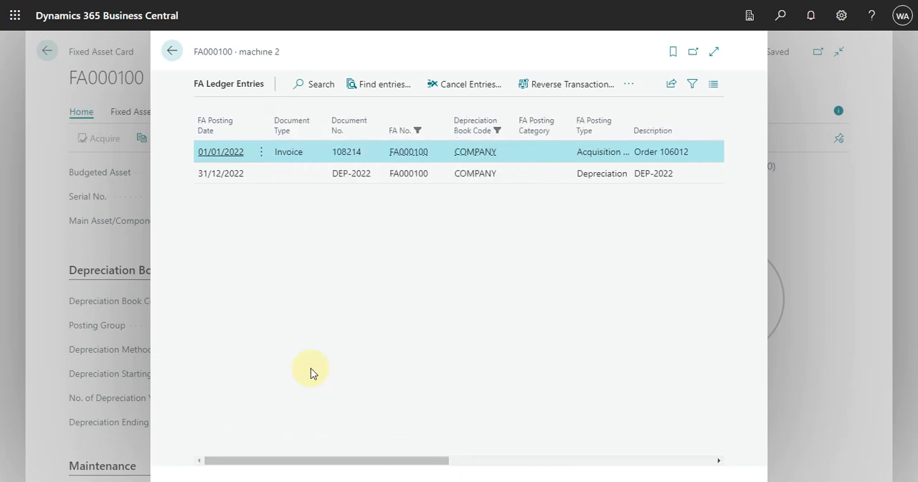
pyautogui.press('Escape')
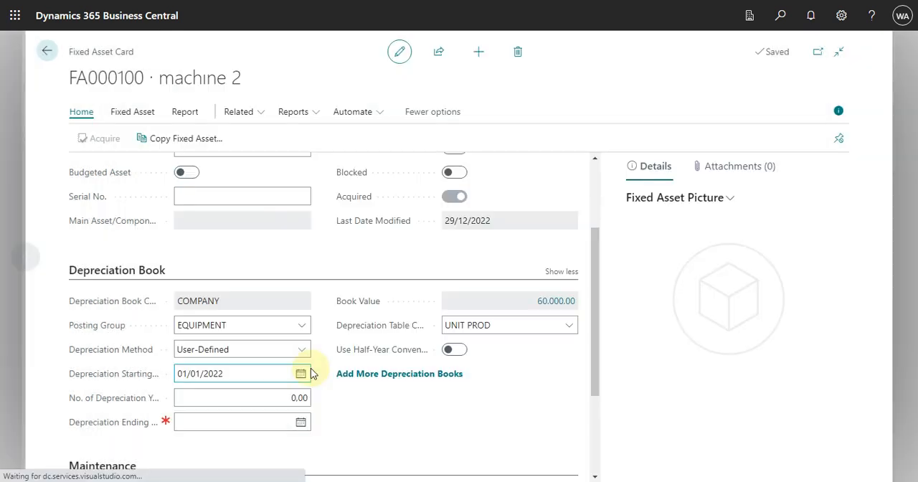
# - Open the UNIT PROD depreciation table assigned to machine 2 in view mode from the full list of depreciation tables
pyautogui.scroll(-3, 490, 407)
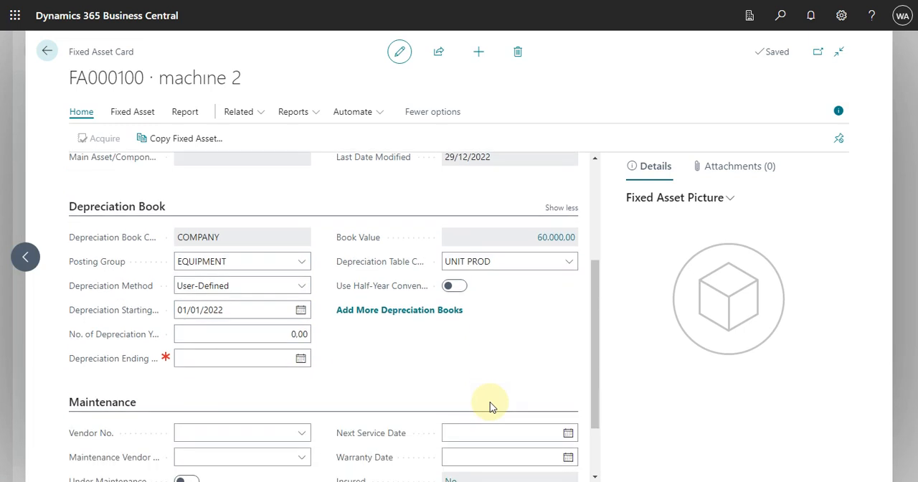
pyautogui.scroll(5, 489, 406)
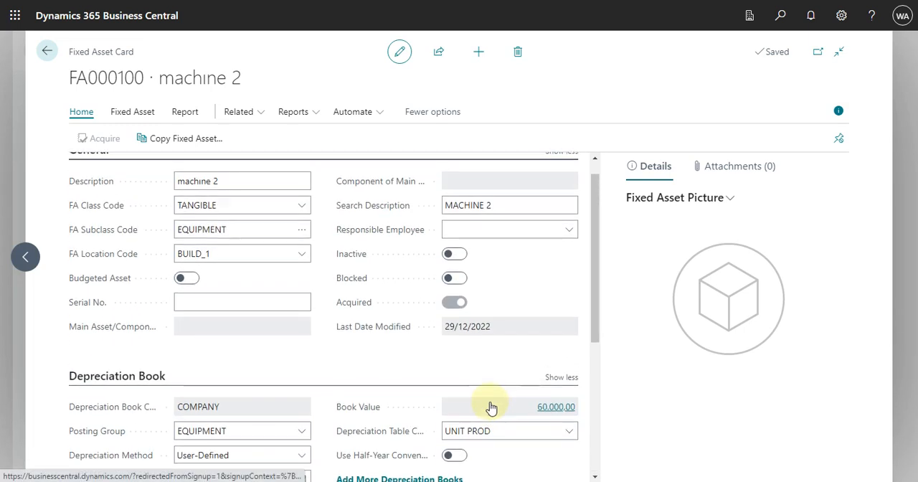
pyautogui.scroll(-1, 536, 405)
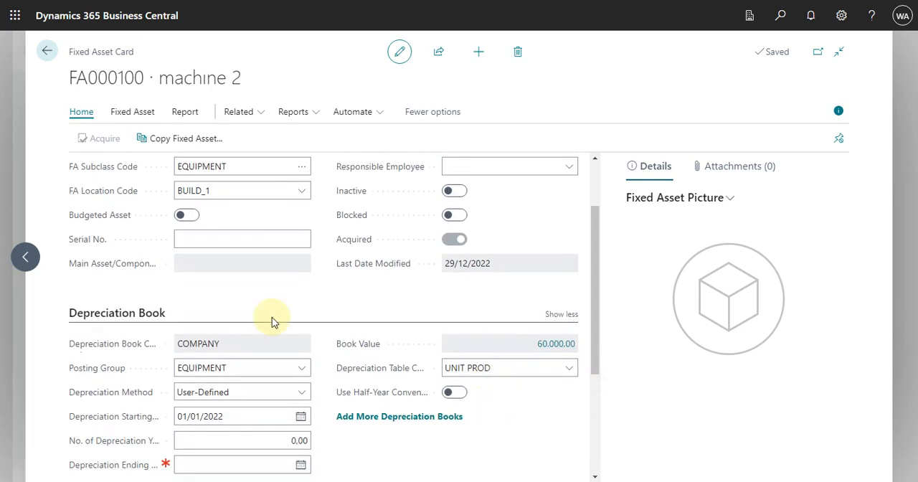
pyautogui.click(566, 375)
pyautogui.click(566, 373)
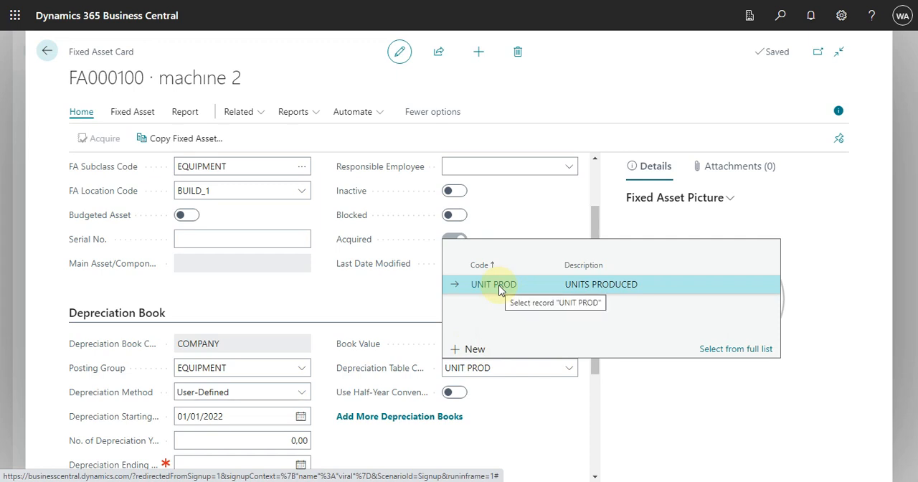
pyautogui.click(735, 350)
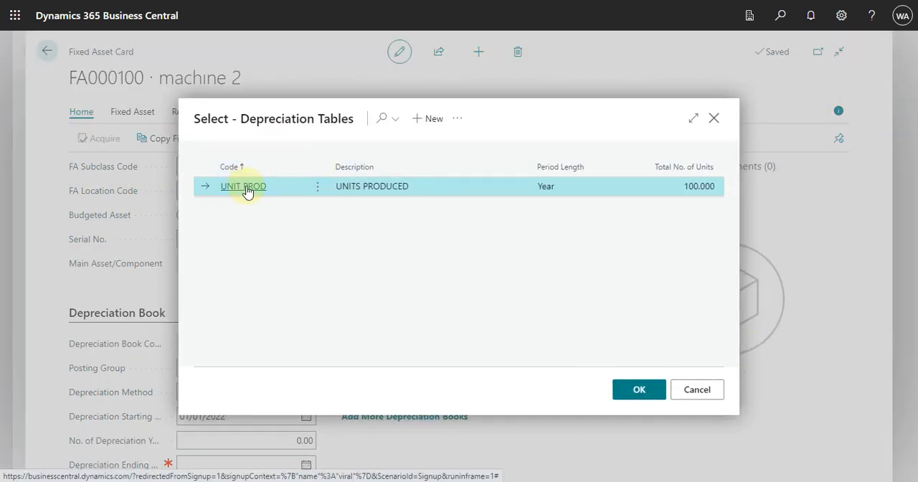
pyautogui.click(317, 187)
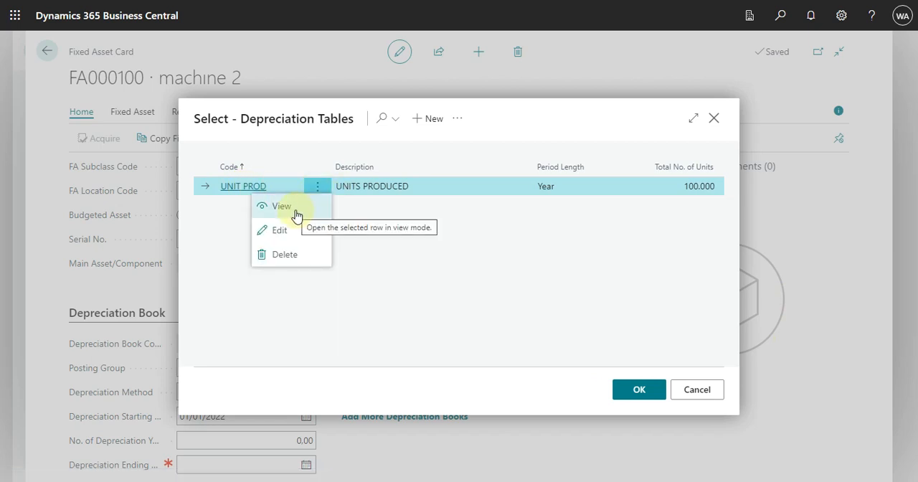
pyautogui.click(296, 215)
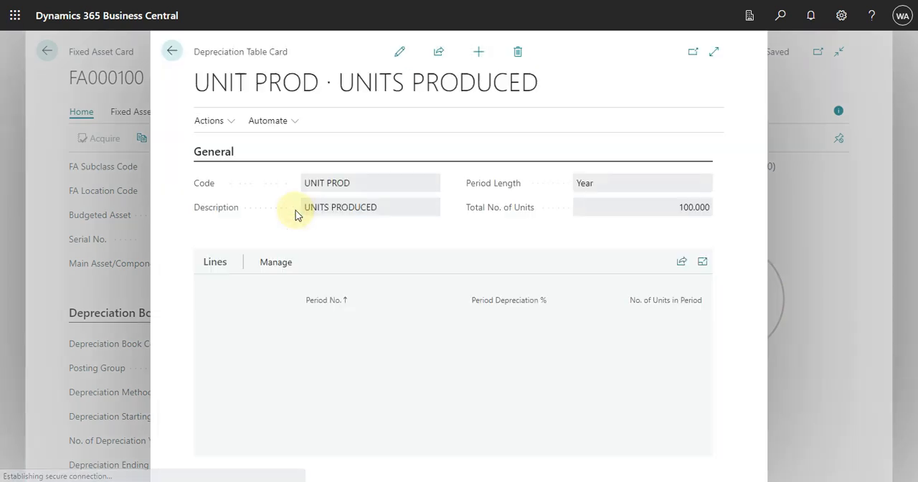